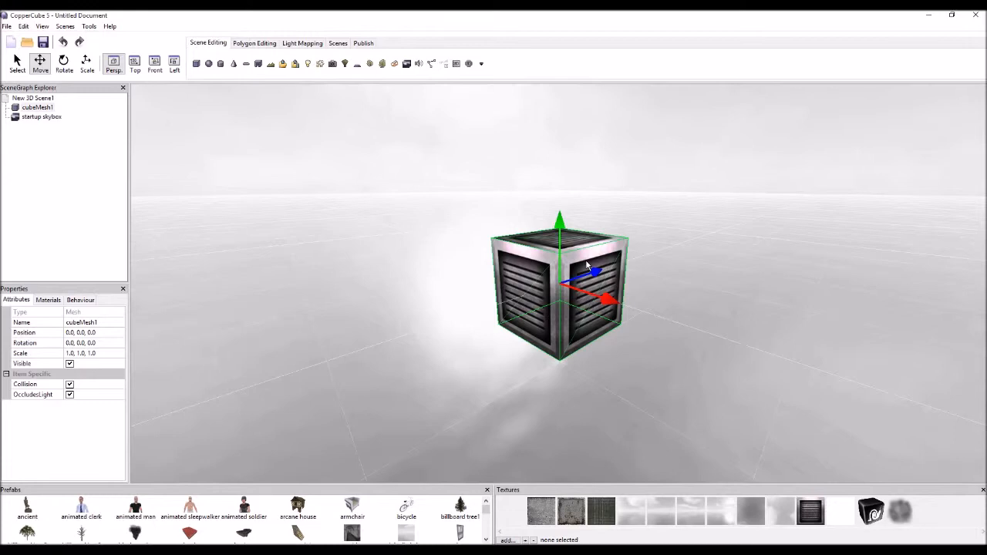
Delete the default cube from the scene.
key(Delete)
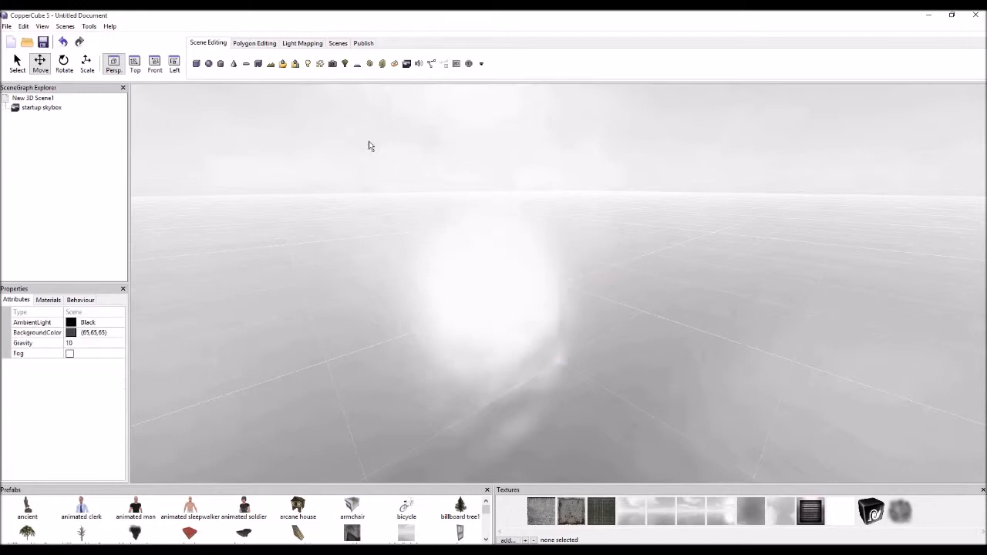
drag(606, 271, 590, 278)
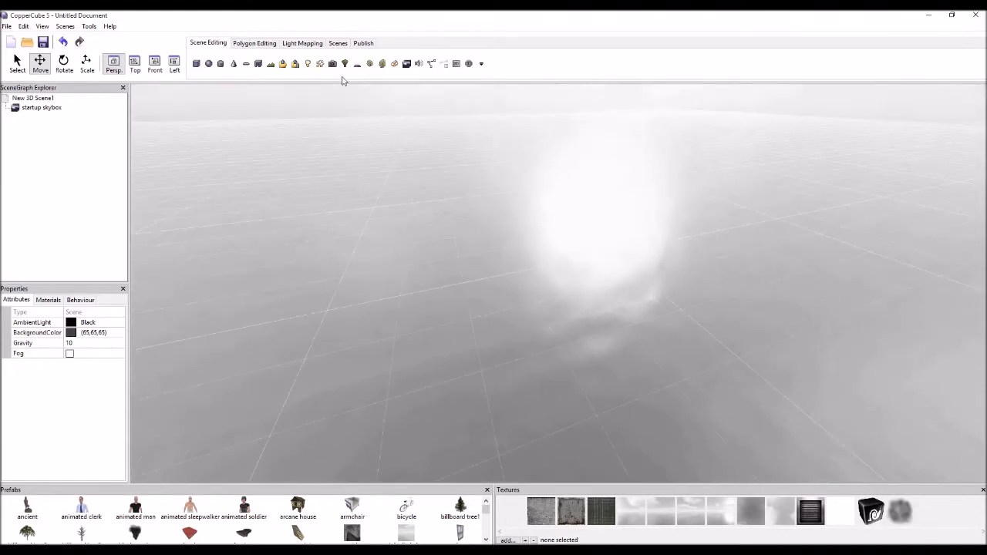
click(357, 65)
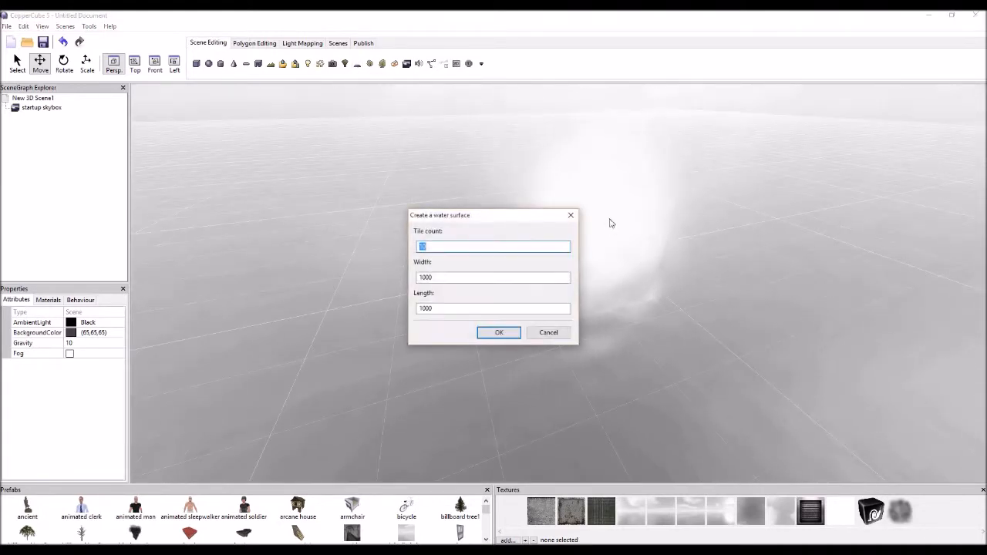
click(570, 213)
Create a terrain with flat topology, side length 1500, tile size 20, and grass decoration turned off.
click(269, 64)
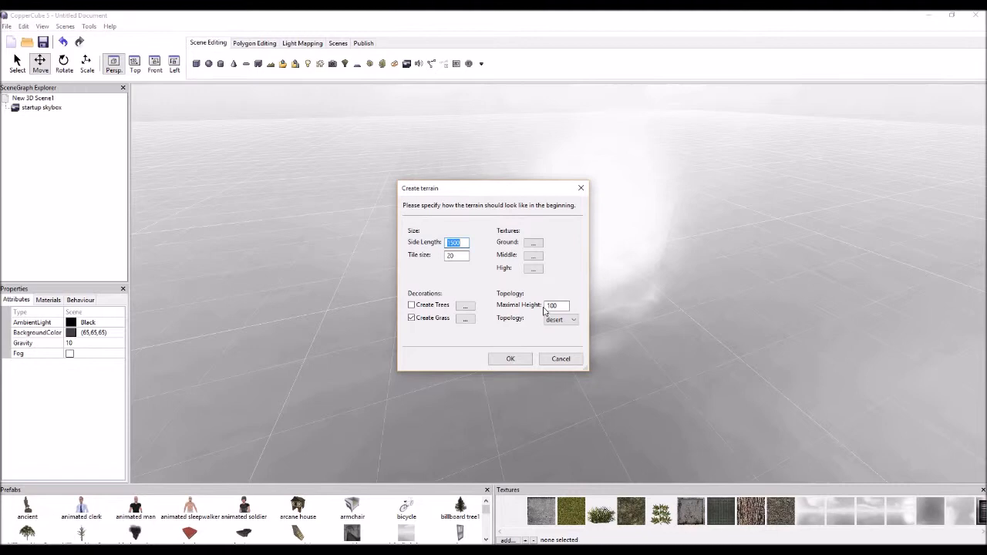
click(426, 322)
click(560, 319)
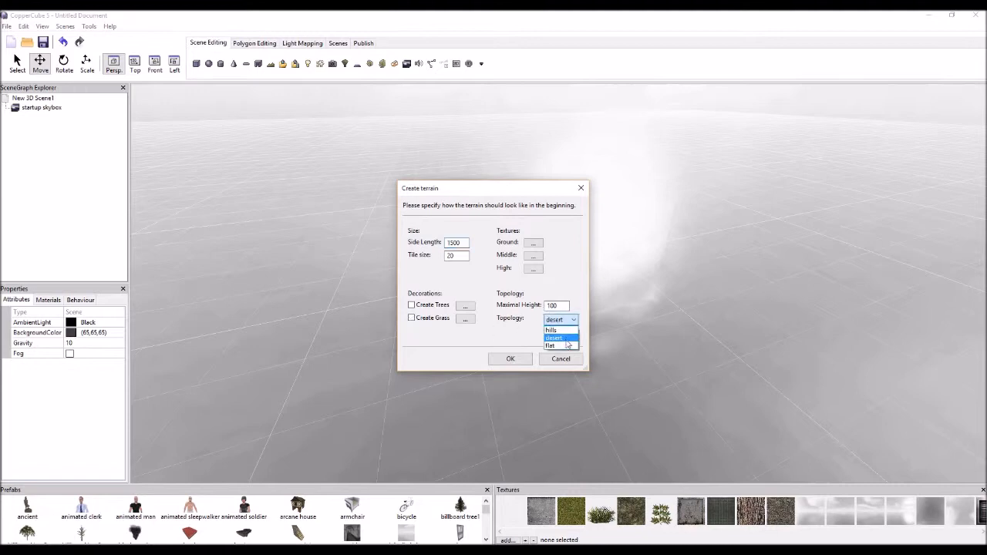
click(562, 346)
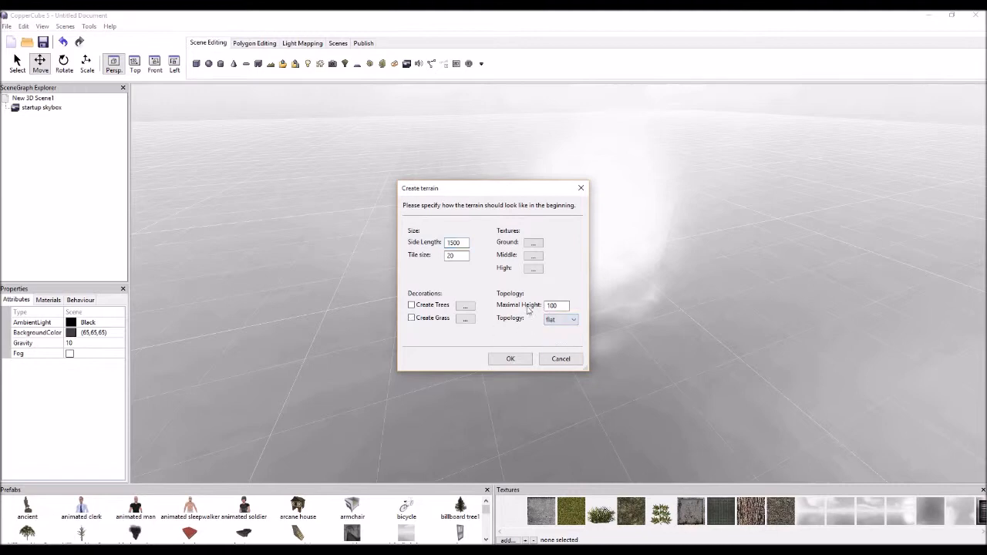
click(508, 359)
drag(586, 373, 432, 177)
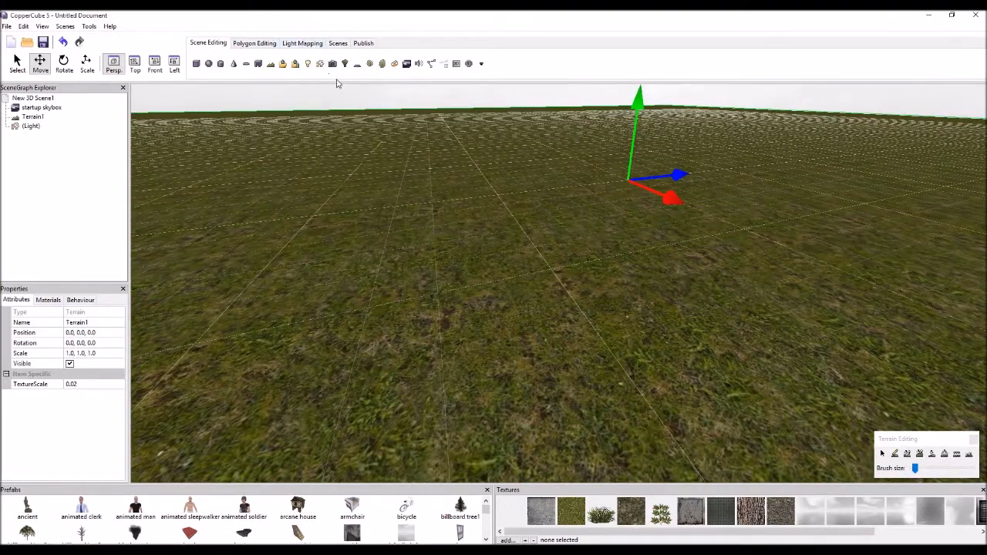
Add a First Person Shooter camera that collides against geometry and is the first active camera.
click(332, 64)
click(315, 253)
click(314, 319)
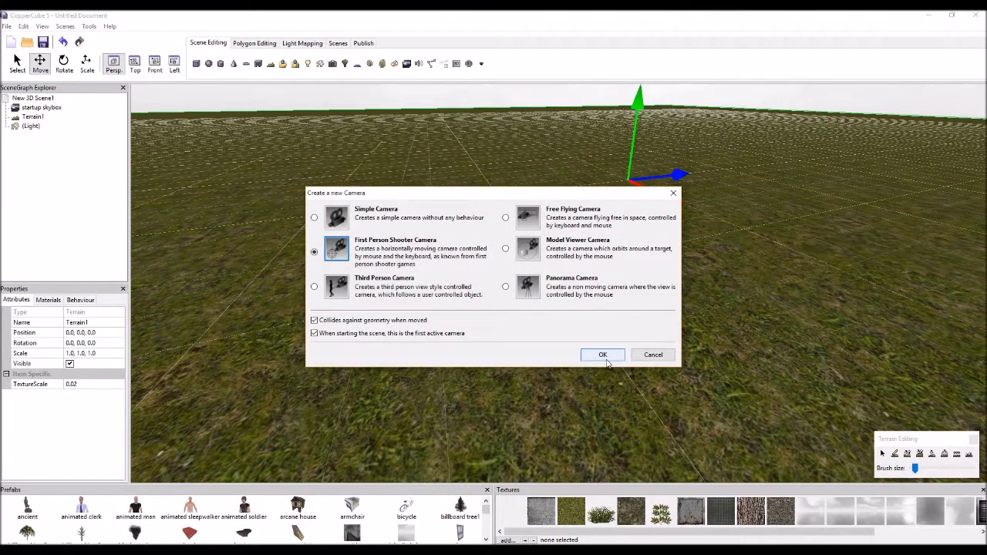
click(603, 356)
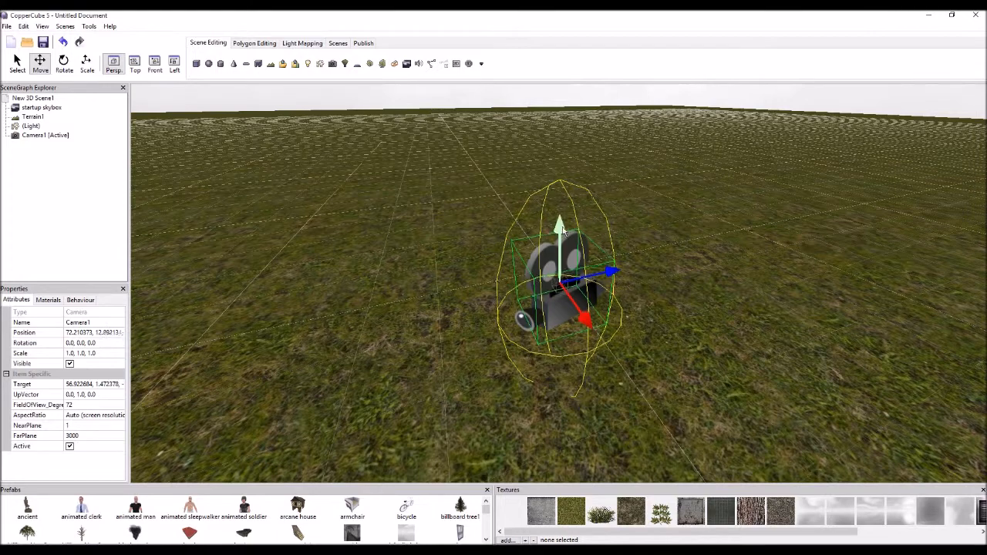
Test-run the scene as a Windows application and close the test window.
click(362, 44)
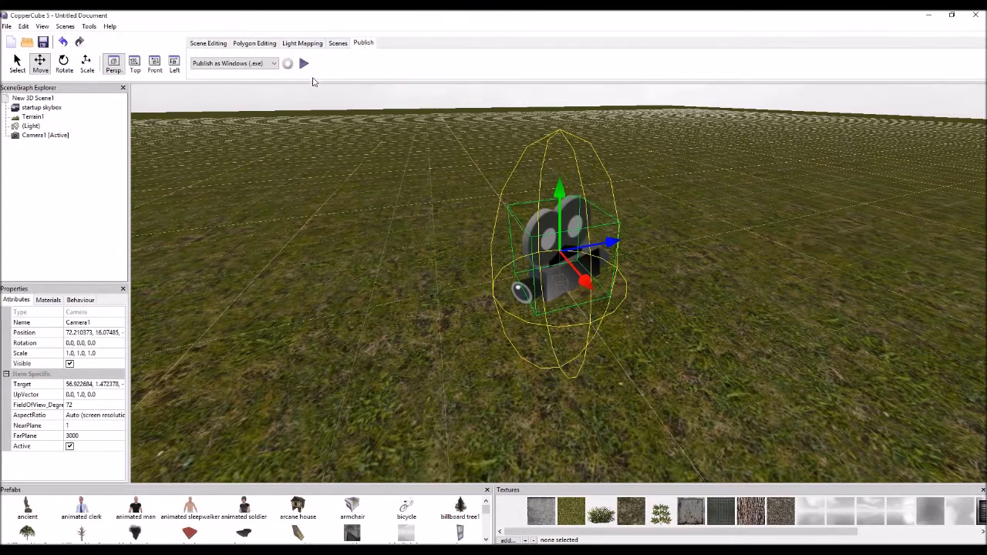
click(304, 64)
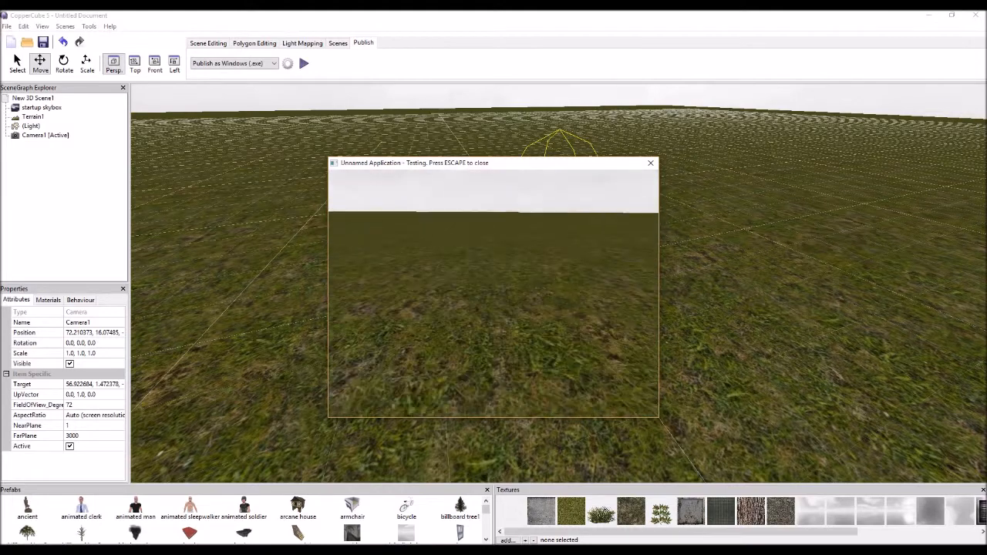
key(Escape)
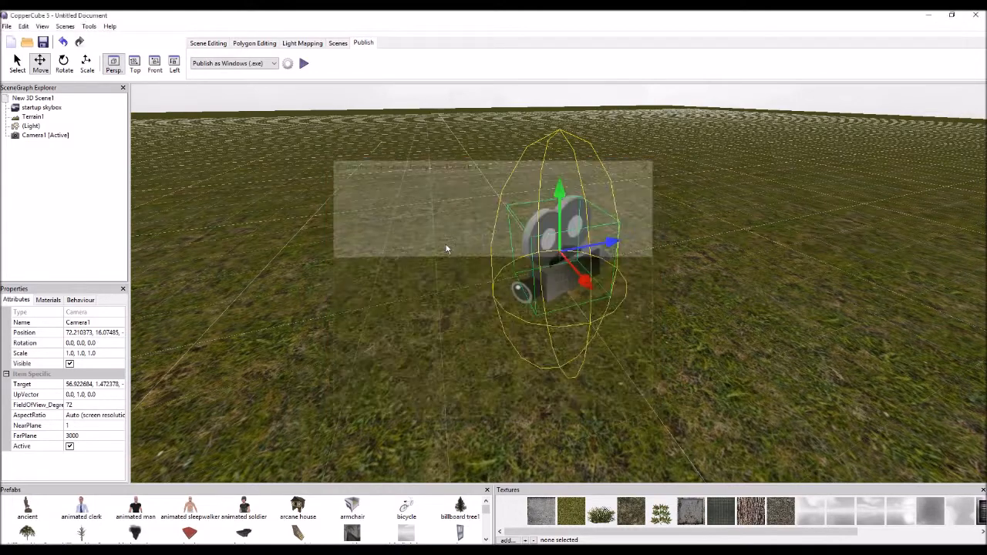
Configure Windows publishing with a window width of 720, the Direct3D 9 driver, anti-aliasing enabled, and the Physics simulation engine.
click(288, 63)
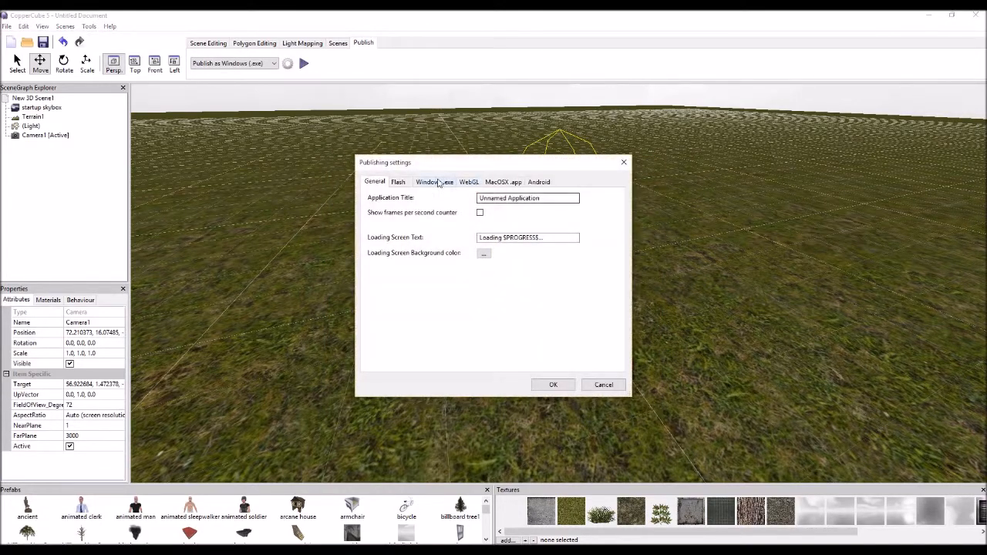
click(436, 182)
double_click(497, 198)
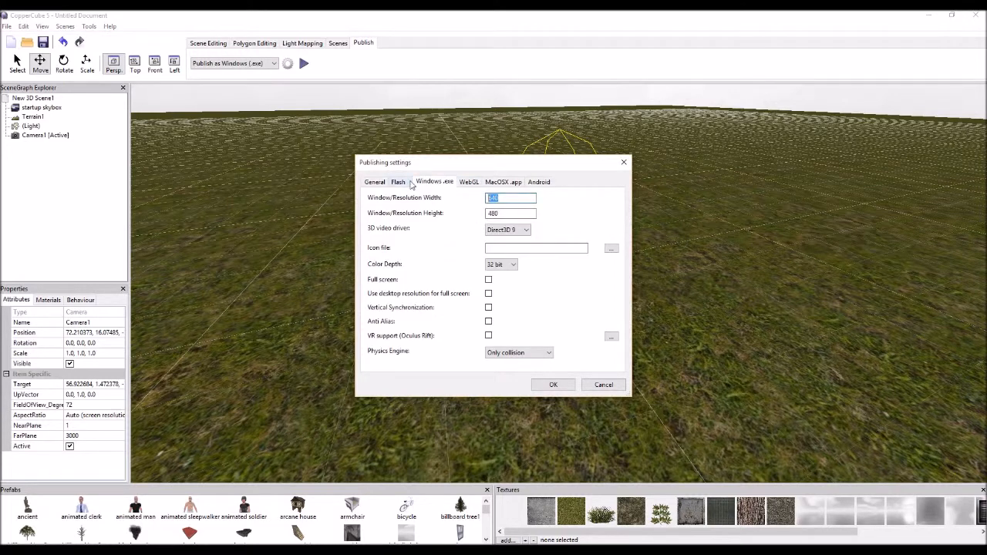
text(720)
click(521, 230)
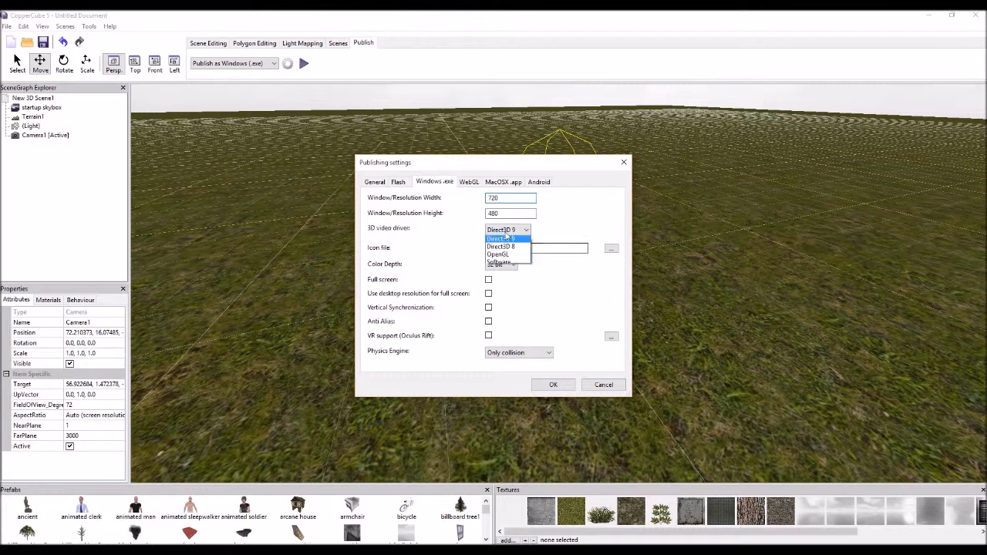
click(516, 241)
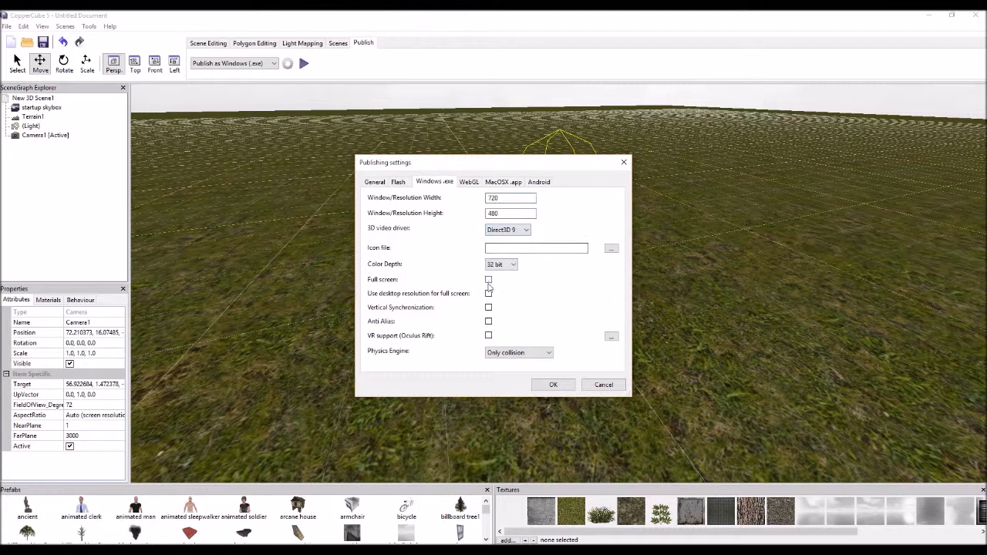
click(489, 322)
click(509, 356)
click(519, 371)
click(551, 384)
Test-run the scene with the changed publishing settings, make the camera jump, and close the test.
click(308, 67)
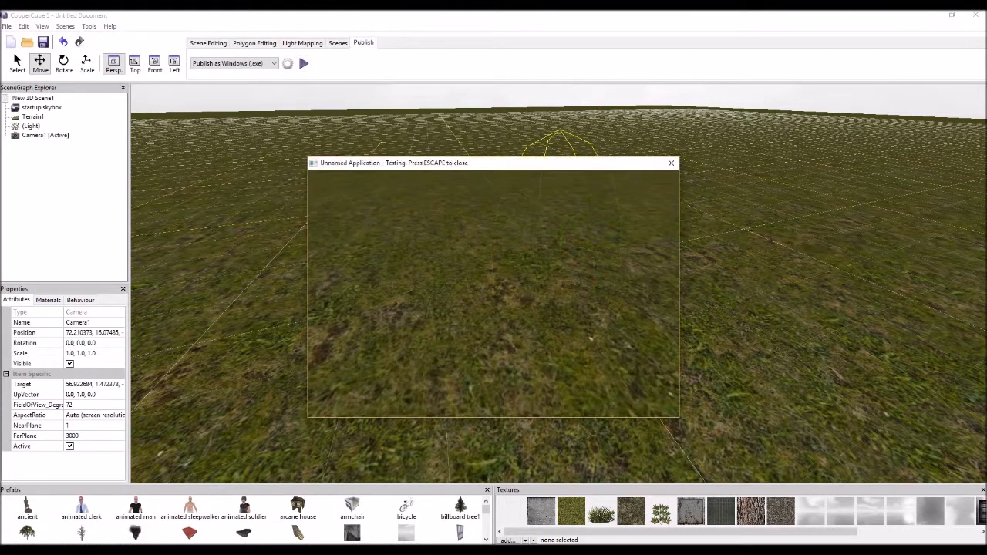
key(space)
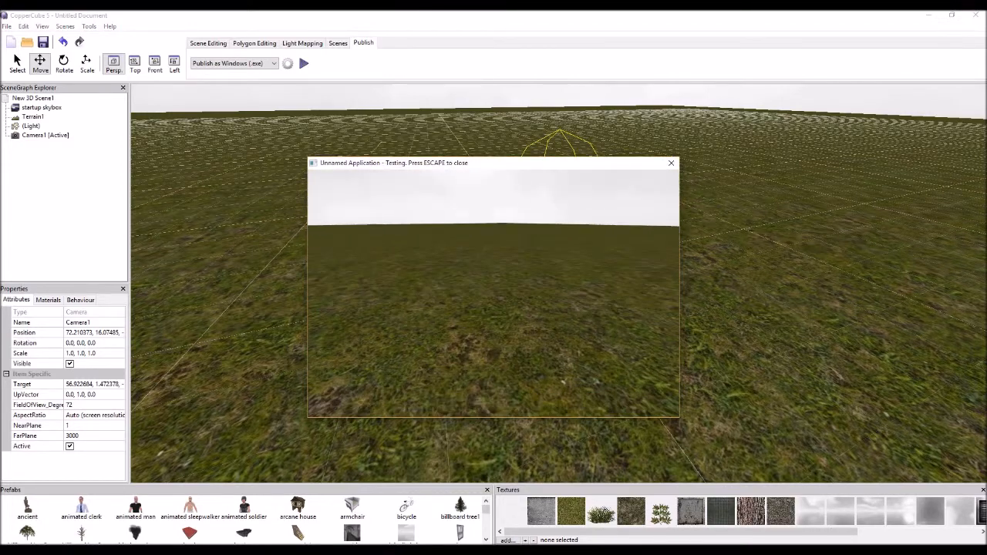
key(Escape)
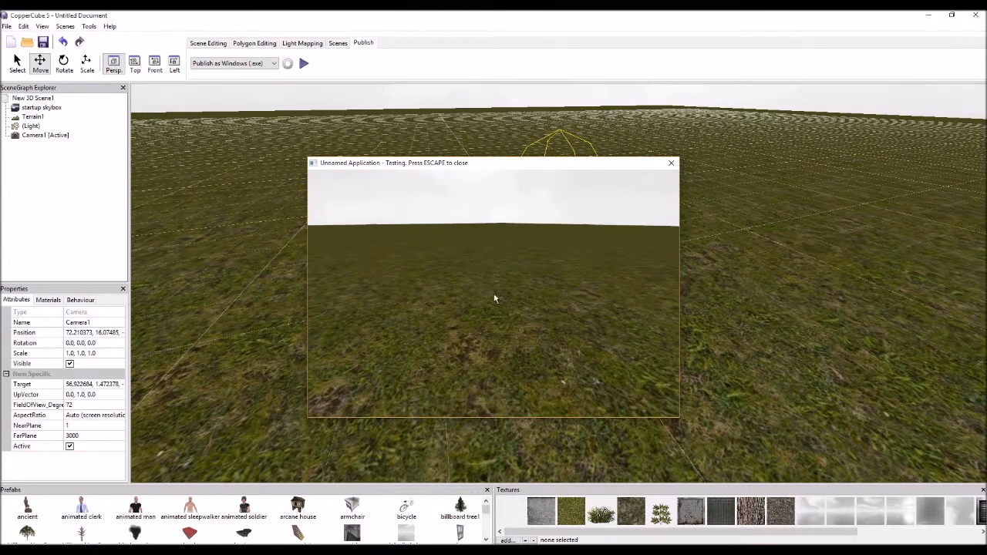
Set the Windows publishing resolution to 1080 wide by 720 high and check it in a test run.
click(286, 63)
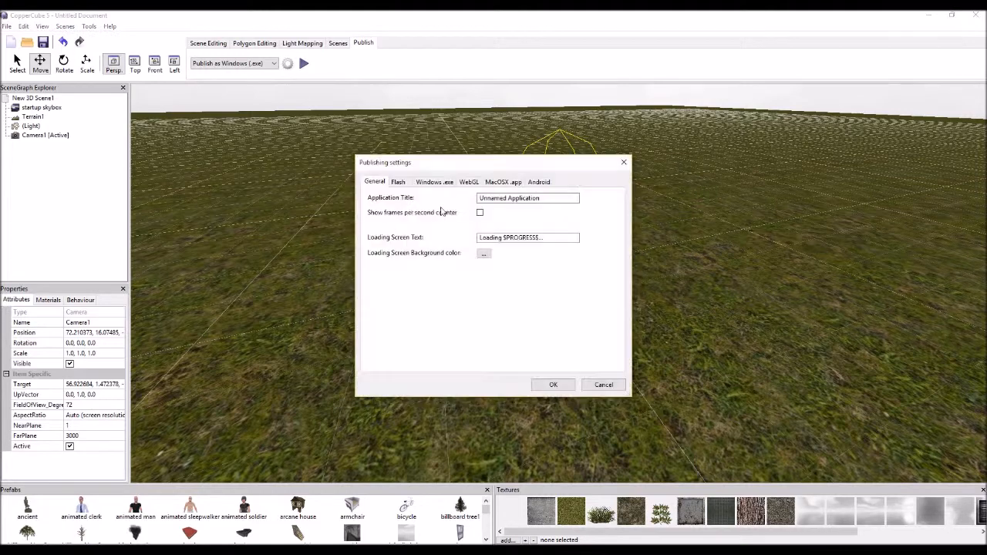
click(434, 182)
key(Tab)
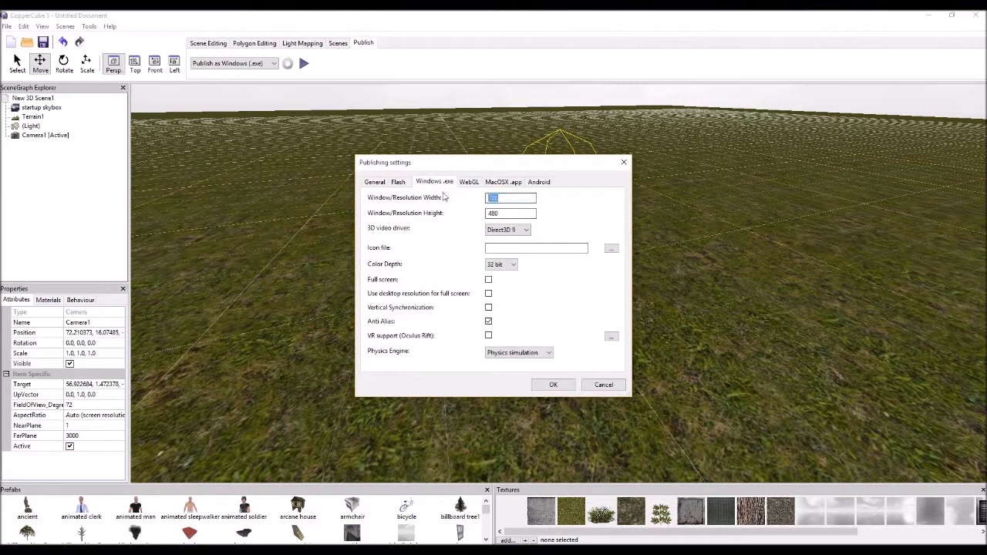
text(10)
key(Tab)
text(7)
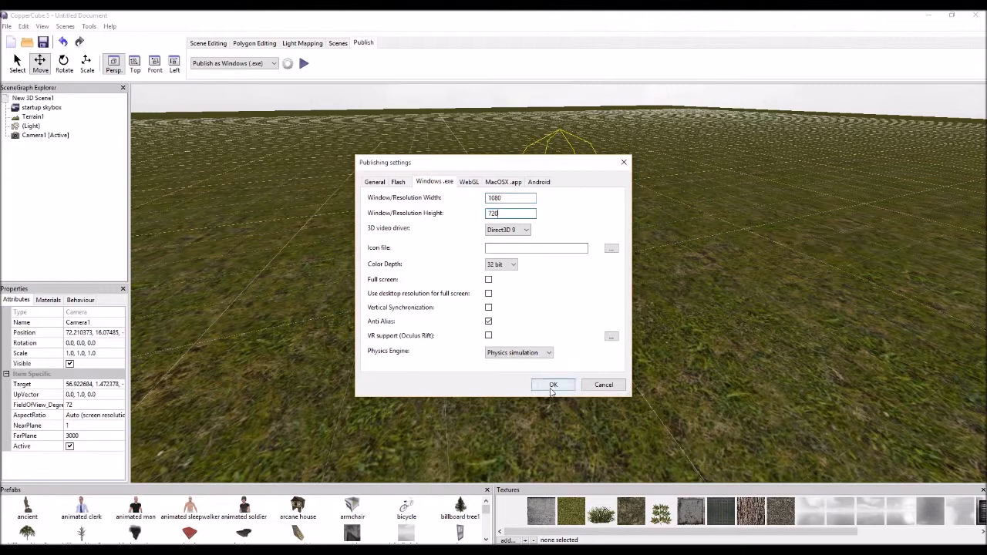
click(552, 385)
click(302, 65)
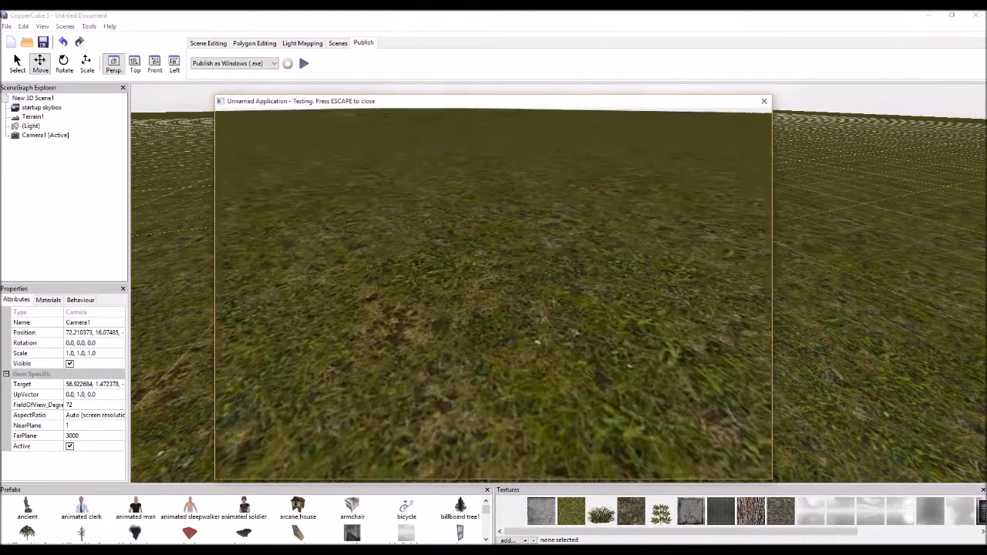
key(Escape)
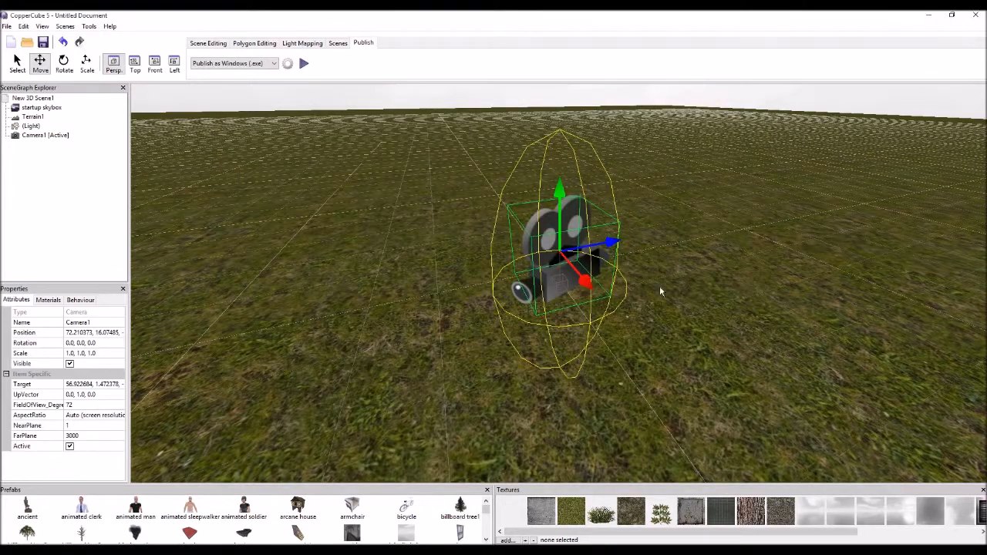
Add a vertical tree billboard to the scene.
middle_drag(700, 287, 671, 330)
scroll(647, 319, down, 4)
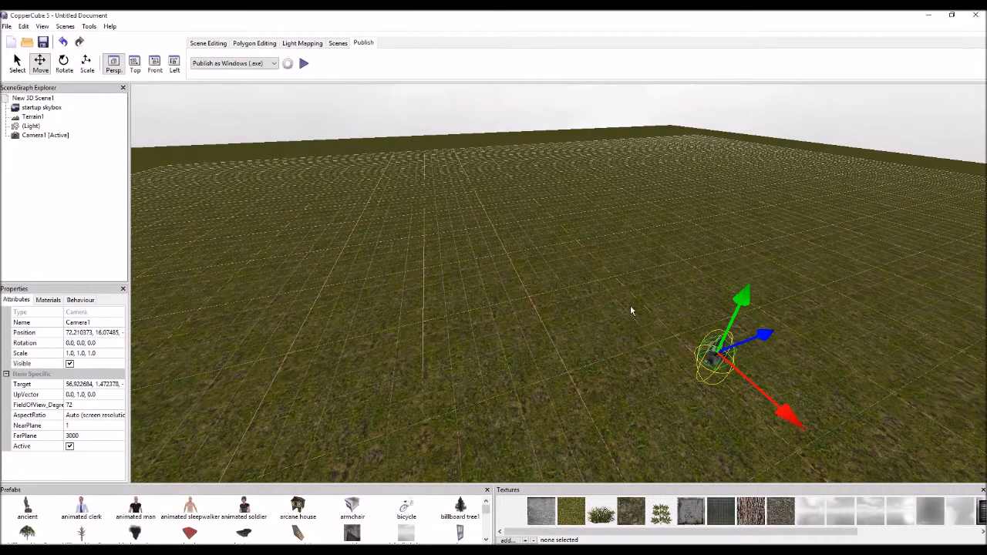
click(212, 44)
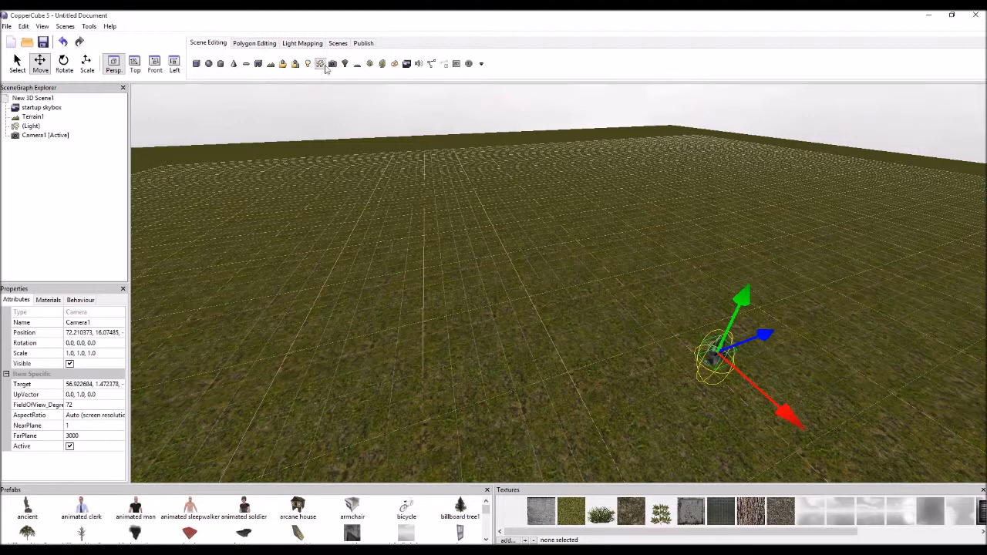
click(382, 64)
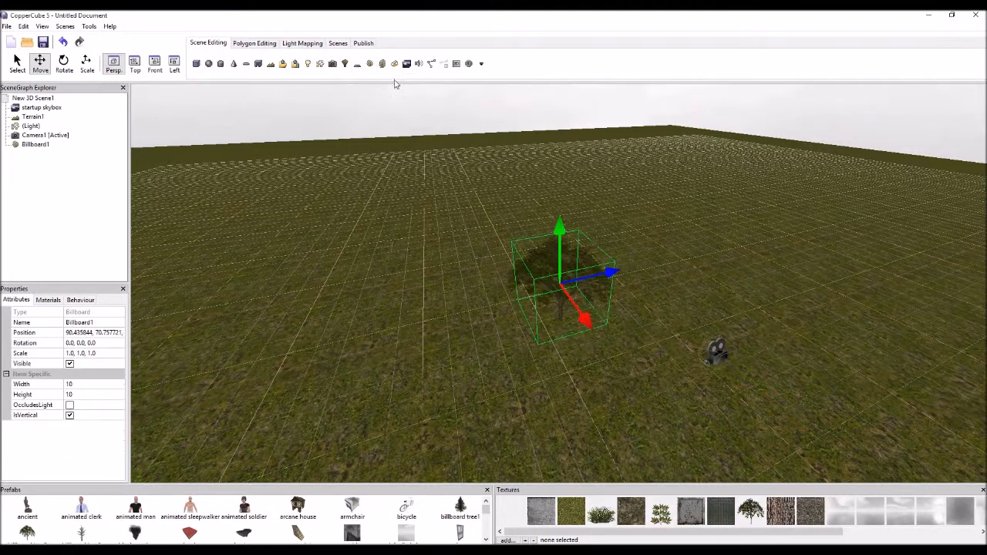
drag(674, 267, 388, 154)
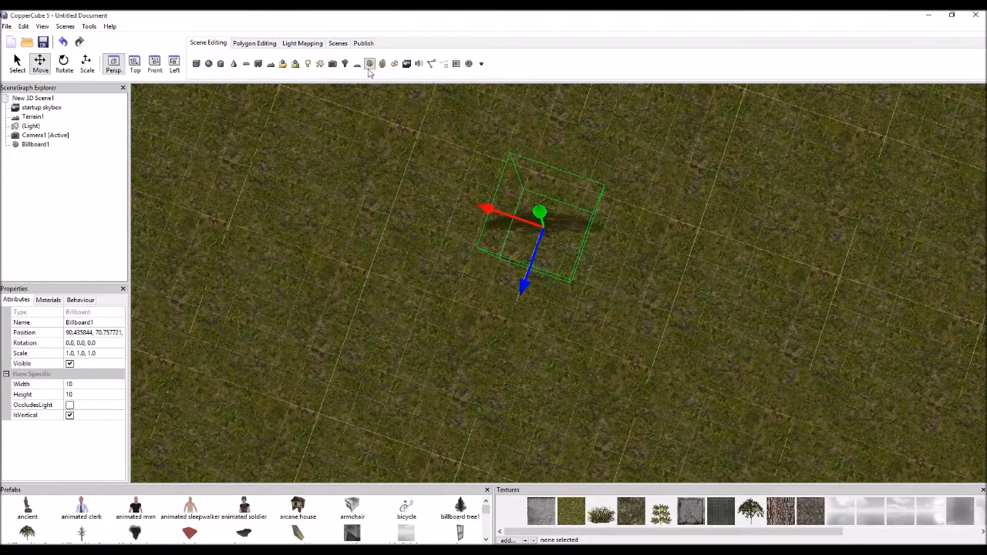
click(370, 63)
drag(539, 270, 351, 207)
drag(546, 319, 634, 406)
key(Delete)
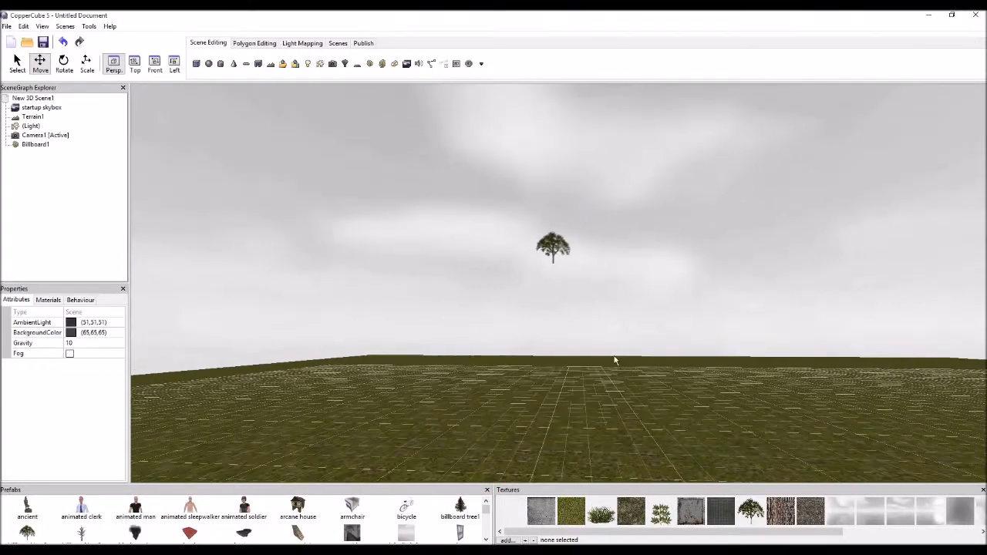
Lower the floating tree billboard vertically until it stands on the terrain.
click(552, 265)
drag(552, 231, 567, 292)
scroll(568, 292, up, 3)
middle_drag(594, 361, 597, 308)
scroll(600, 315, down, 3)
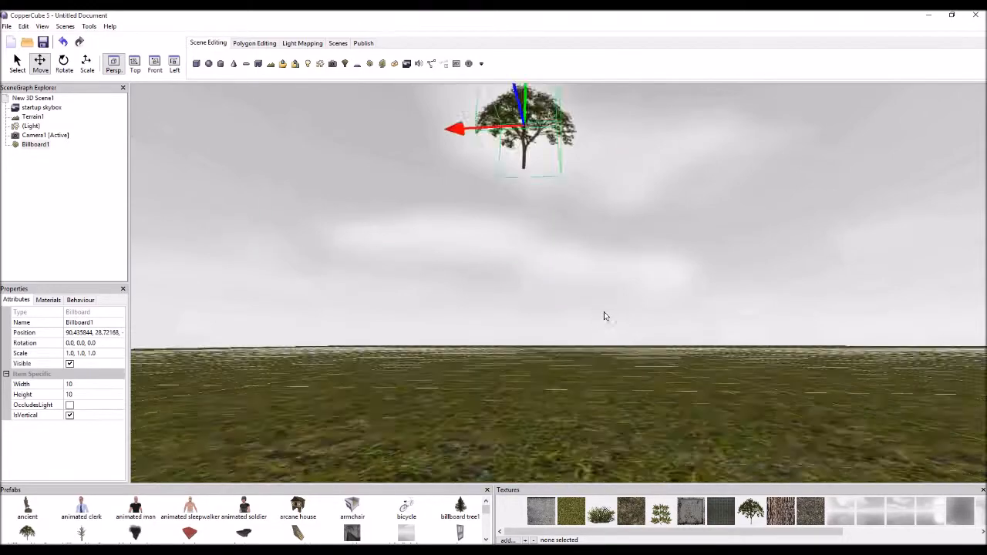
drag(531, 127, 535, 201)
Test-run the scene, walk back and forth towards the tree to inspect it, and close the test.
click(364, 43)
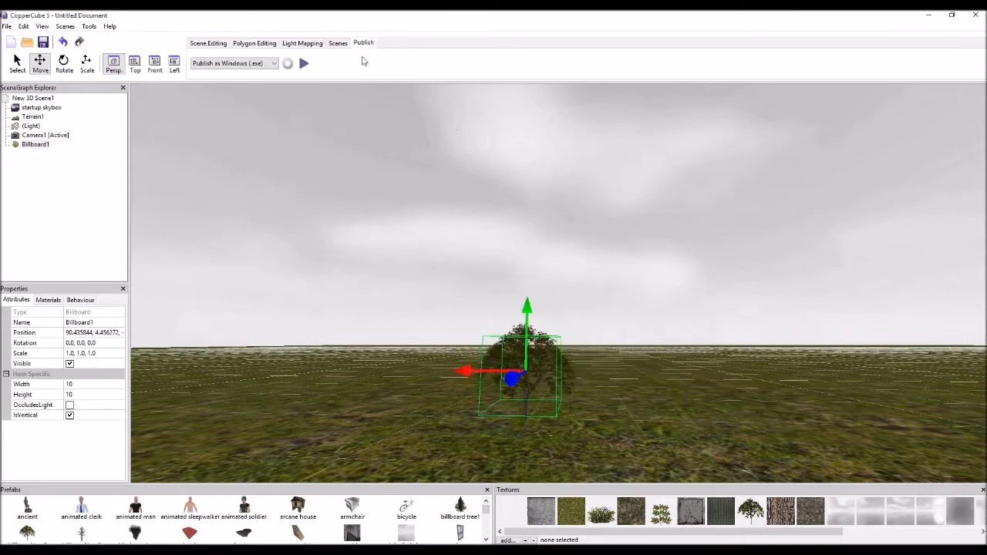
click(304, 64)
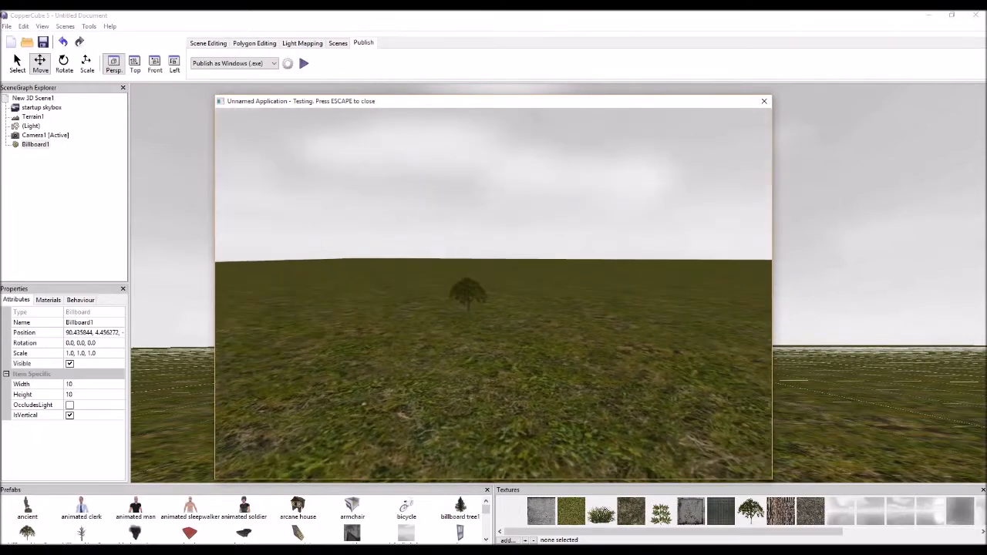
key(w)
key(s)
key(w)
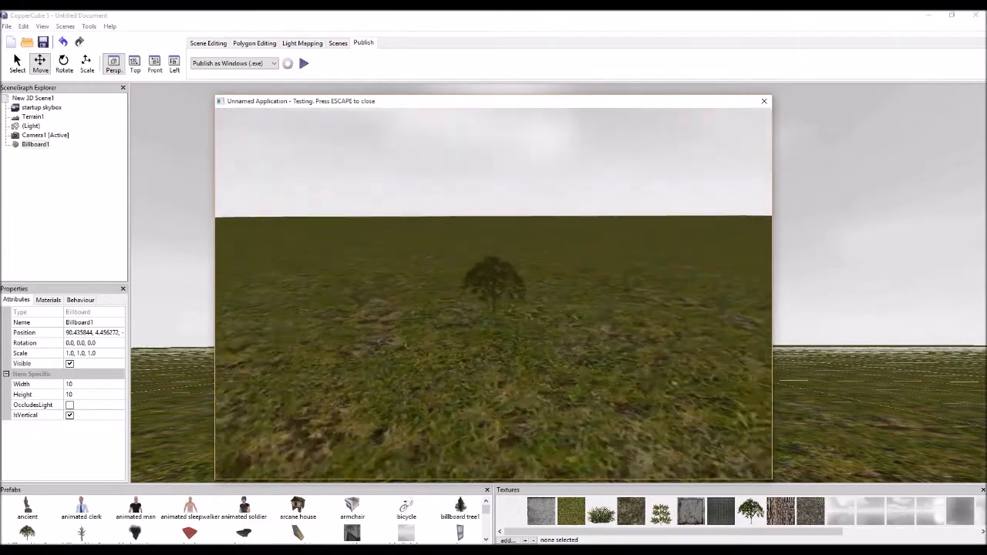
key(w)
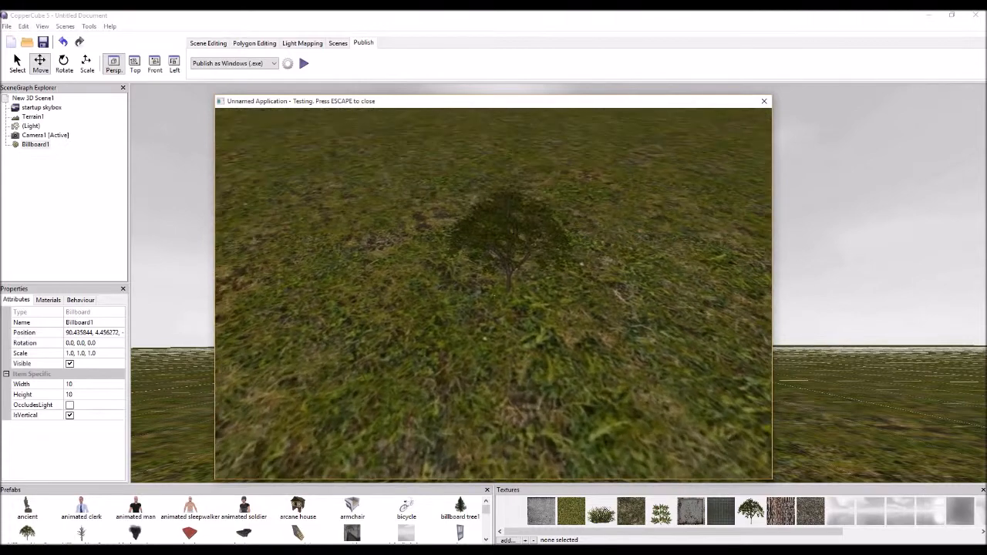
key(Escape)
click(696, 518)
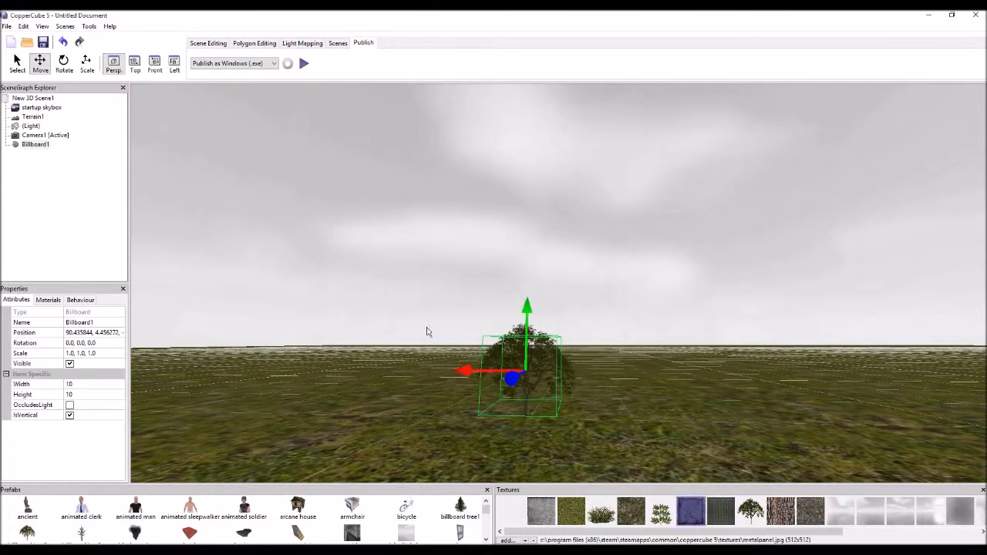
Replace the tree billboard's texture with metalpanel.jpg and inspect it from all around in a test run.
click(47, 299)
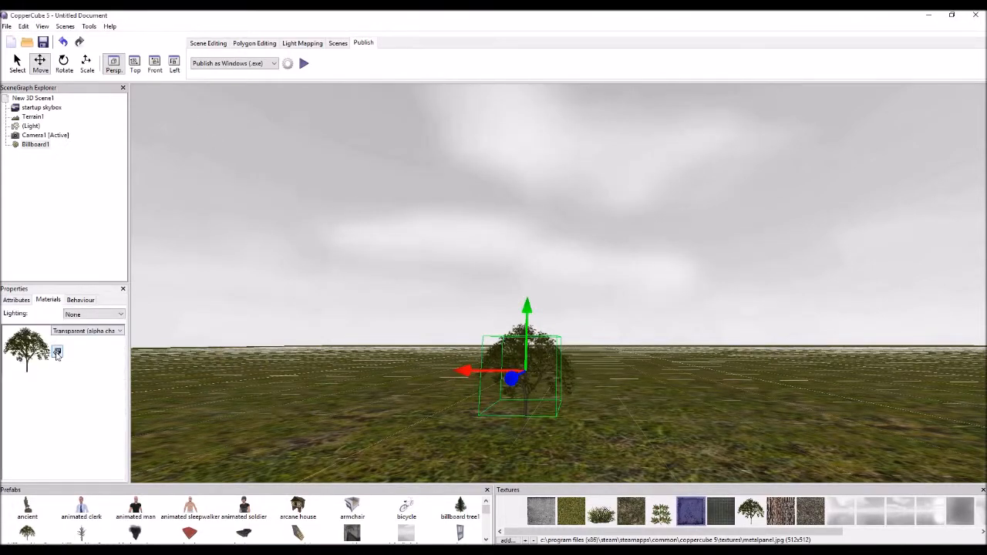
click(57, 351)
click(303, 63)
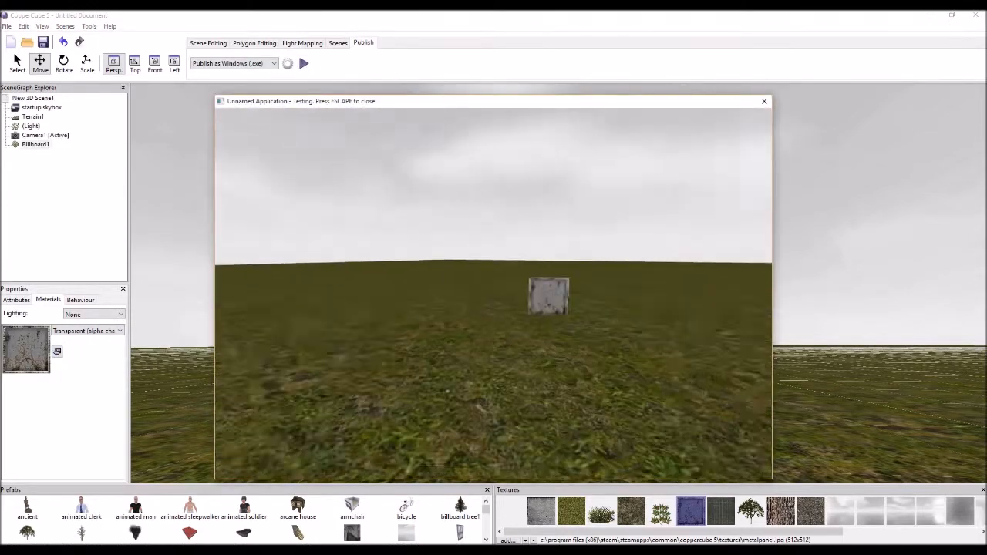
key(w)
key(w)
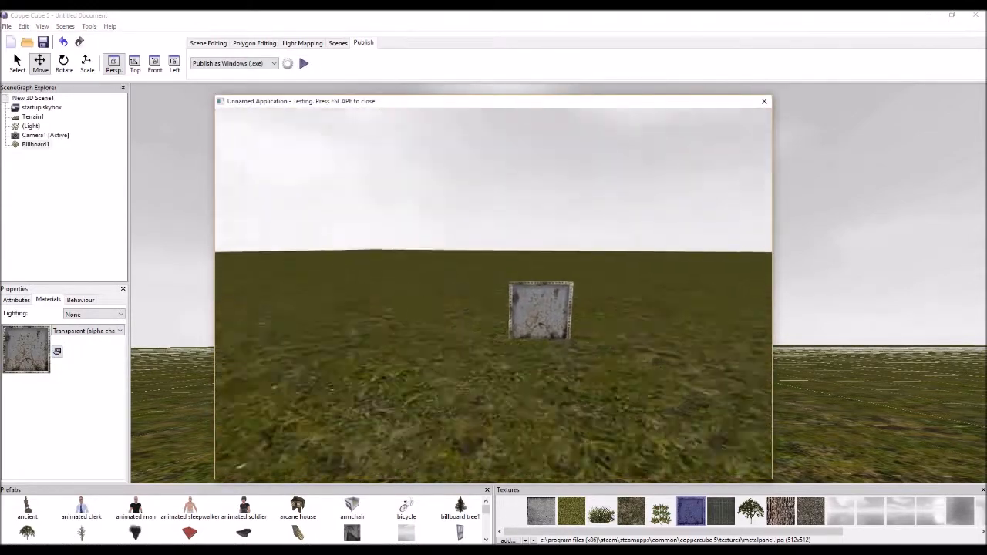
key(s)
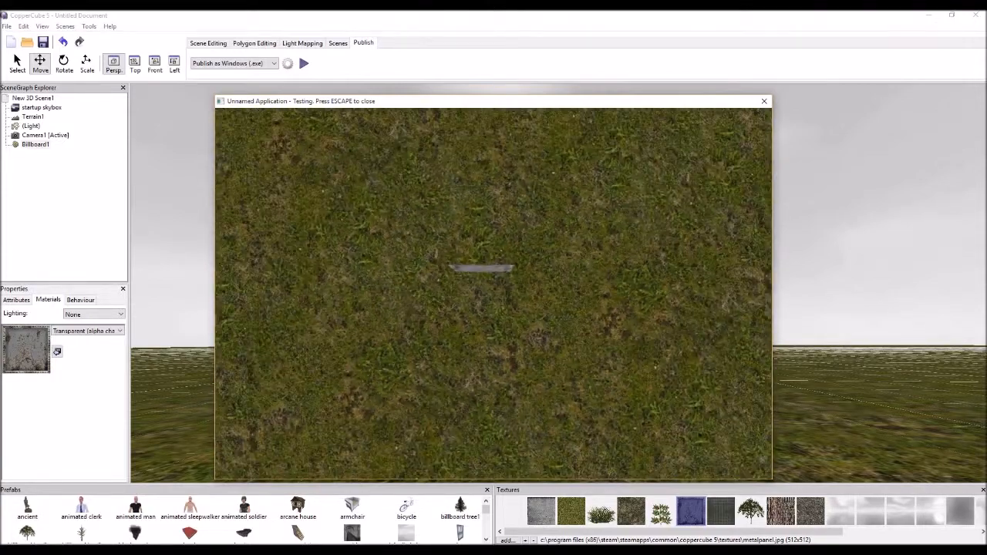
key(s)
key(w)
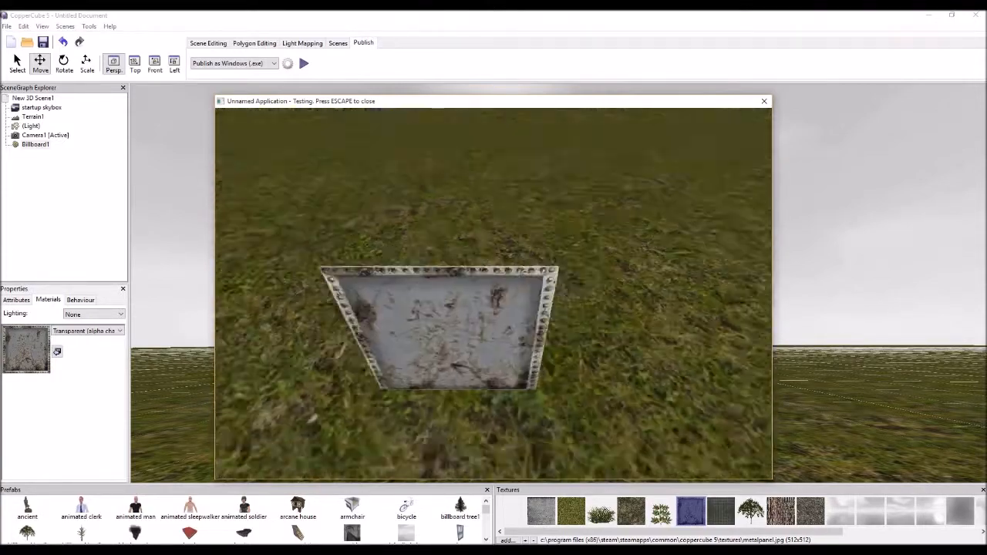
key(s)
key(w)
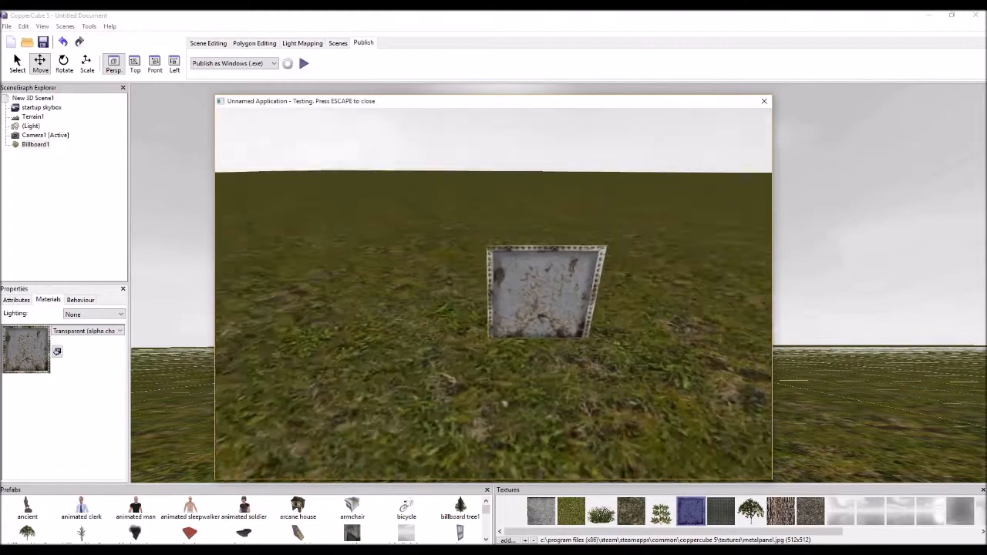
key(s)
key(Escape)
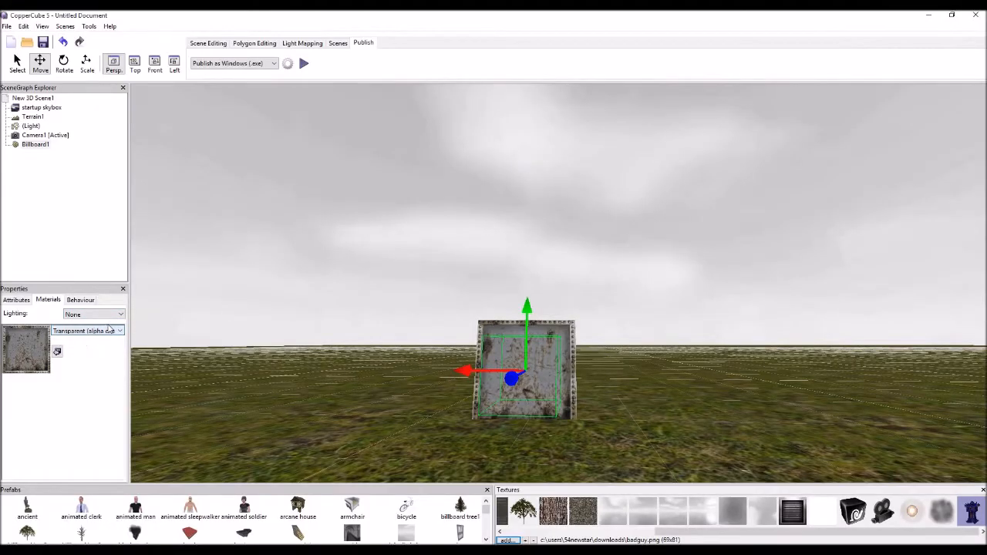
Replace the billboard's texture with badguy.png.
click(58, 352)
drag(368, 293, 196, 219)
click(16, 300)
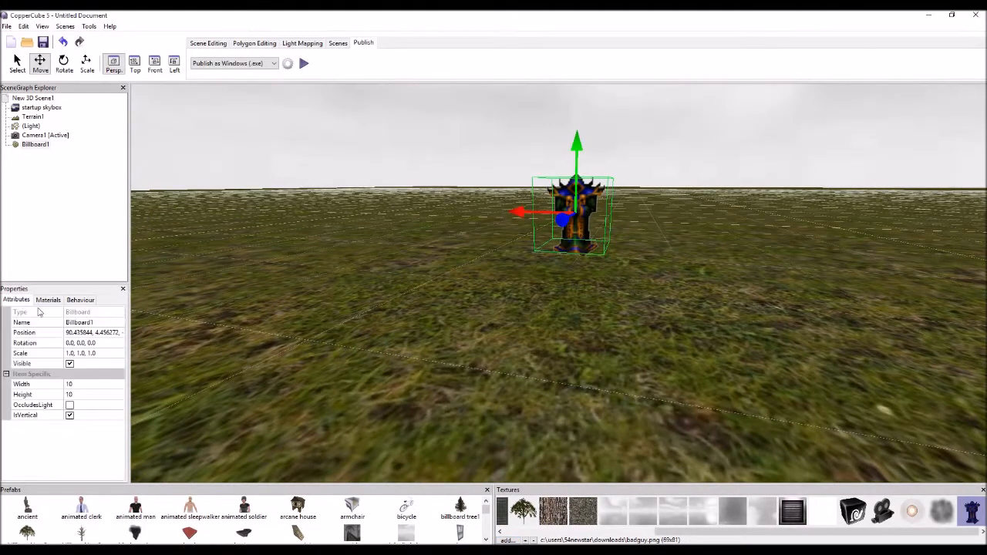
click(78, 301)
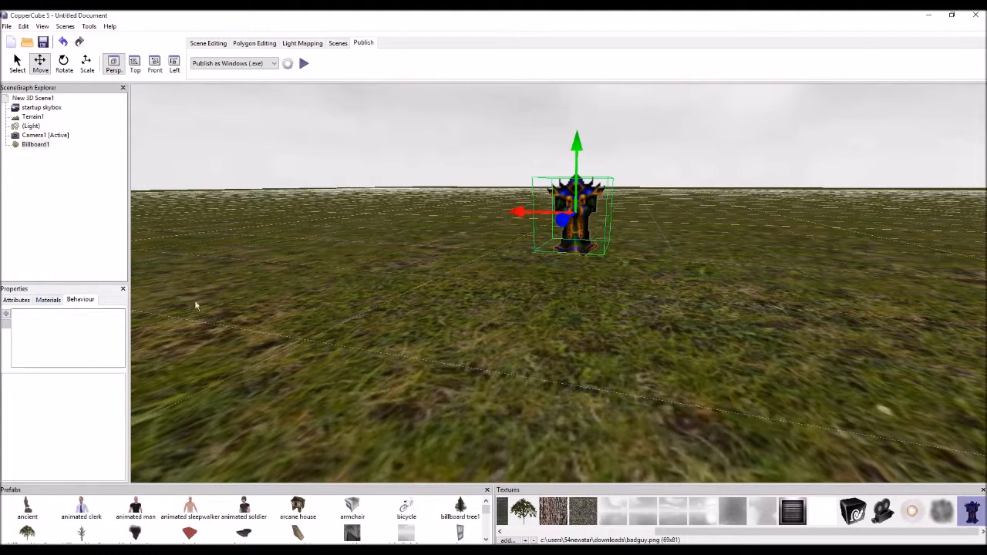
click(46, 300)
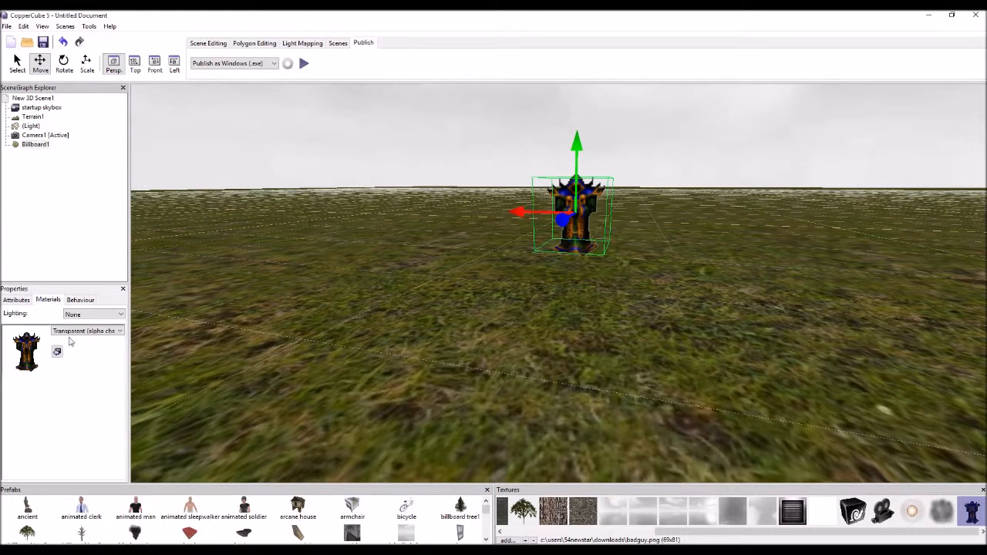
Try setting the bad-guy billboard's scale to 2.0, 2.0, 2.0 and undo the change.
click(16, 300)
click(81, 352)
text(2,2)
key(Return)
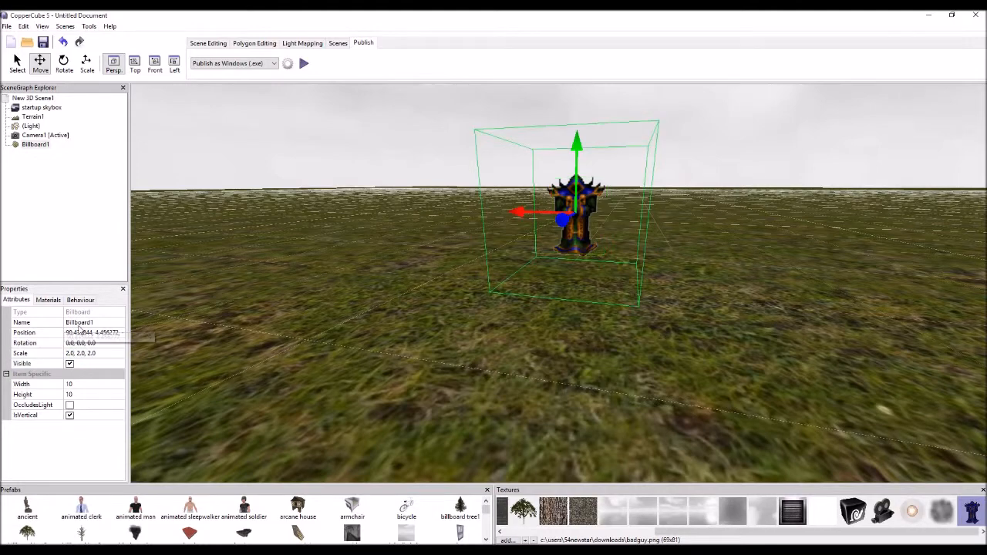
scroll(326, 271, up, 1)
key(ctrl+z)
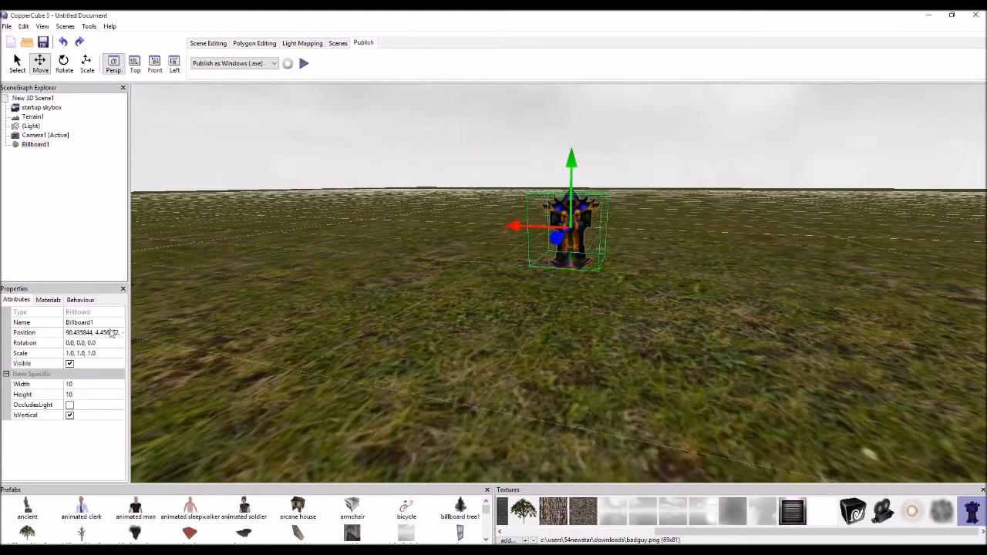
Set the bad-guy billboard's width and height to 20 and raise it until its base stands on the terrain.
click(82, 386)
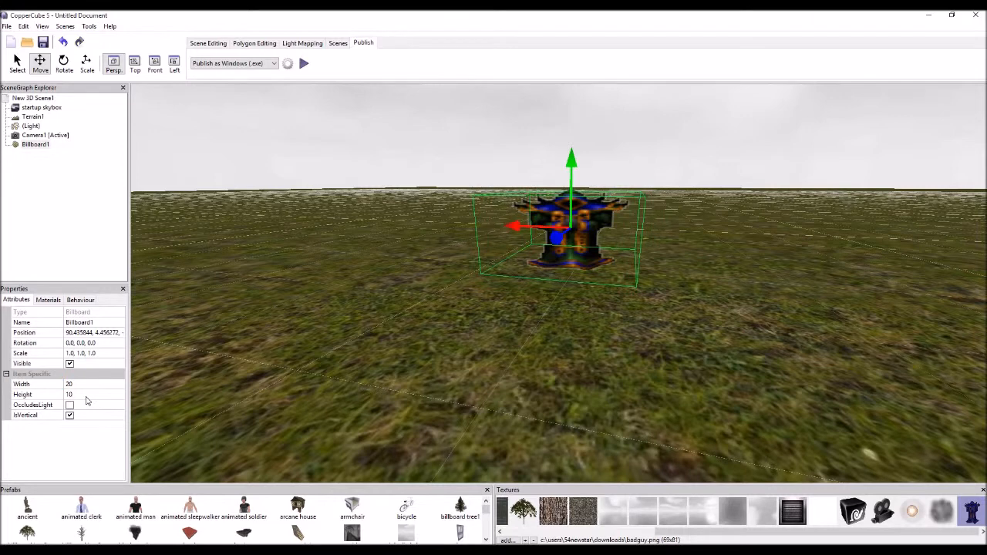
click(80, 396)
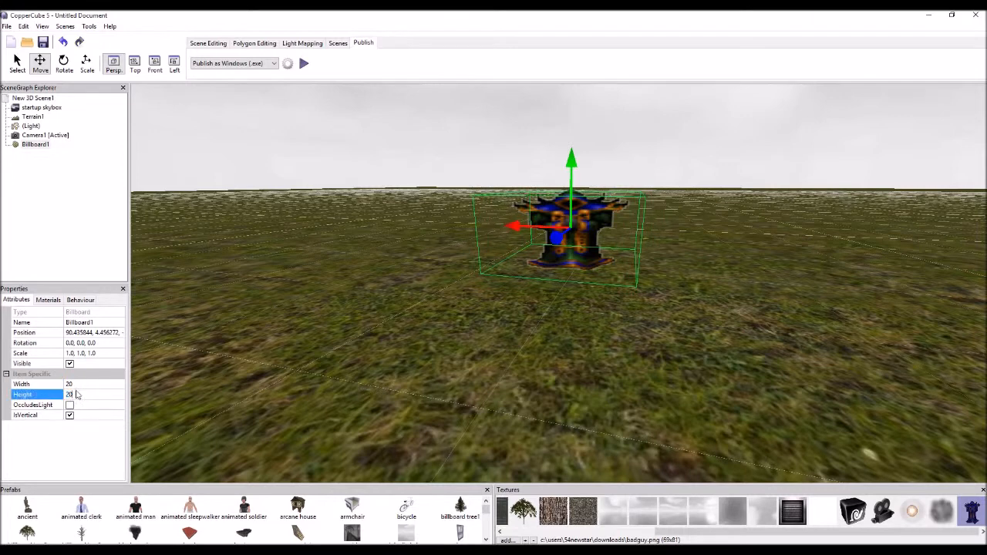
key(Return)
drag(561, 190, 560, 145)
scroll(560, 144, down, 3)
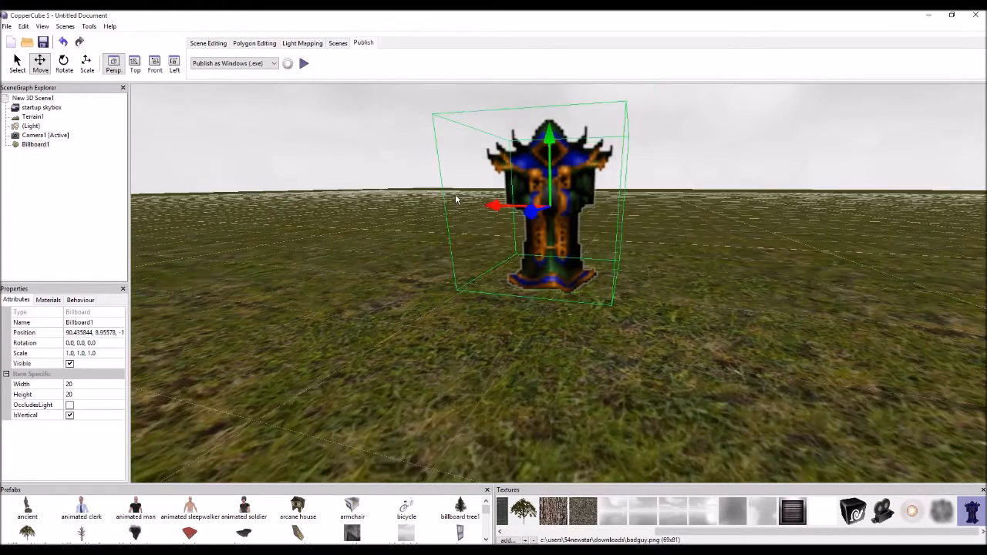
Scale the bad-guy billboard to about 28 wide by 31.5 high and raise it until its base clears the terrain.
click(87, 63)
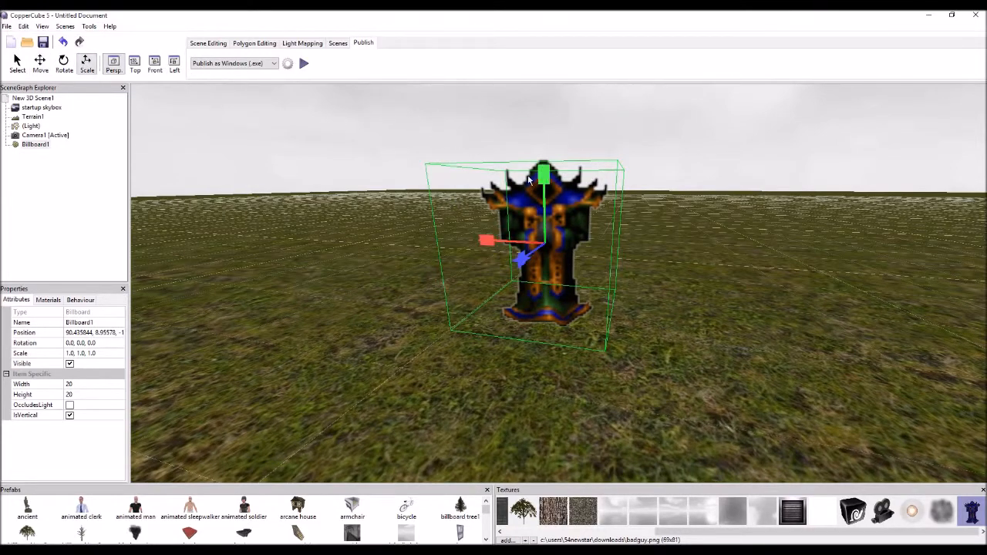
drag(528, 179, 531, 114)
drag(478, 242, 415, 195)
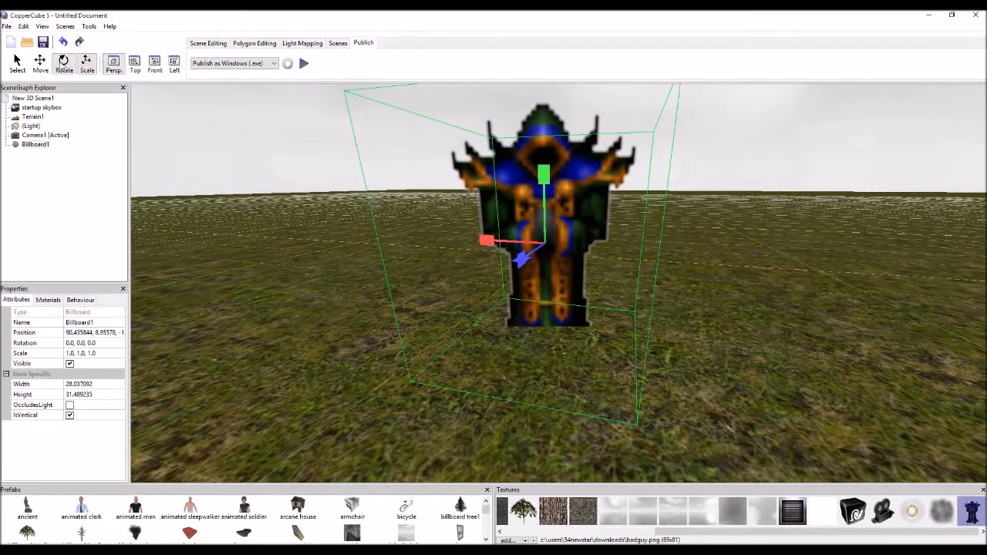
click(40, 63)
drag(543, 216, 542, 163)
scroll(585, 254, down, 3)
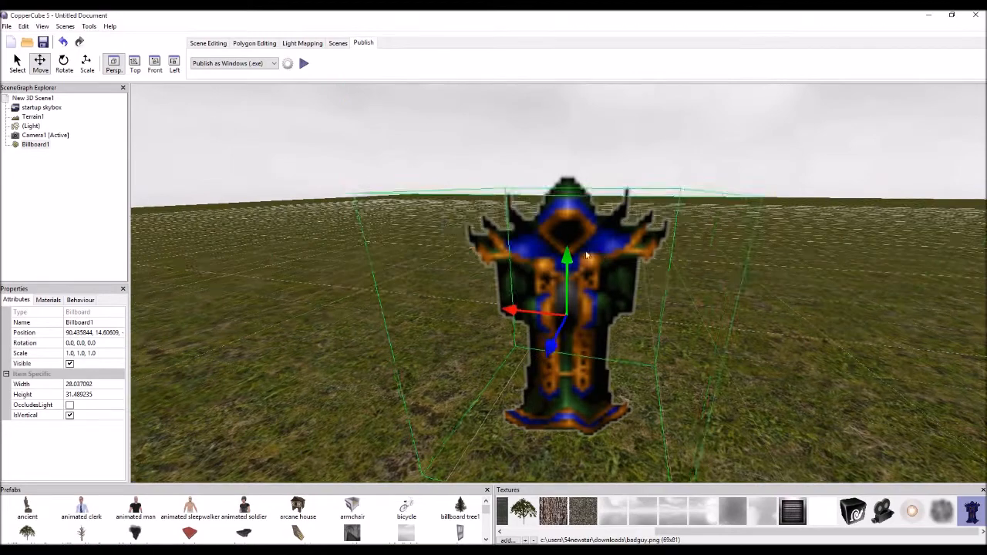
scroll(585, 255, up, 2)
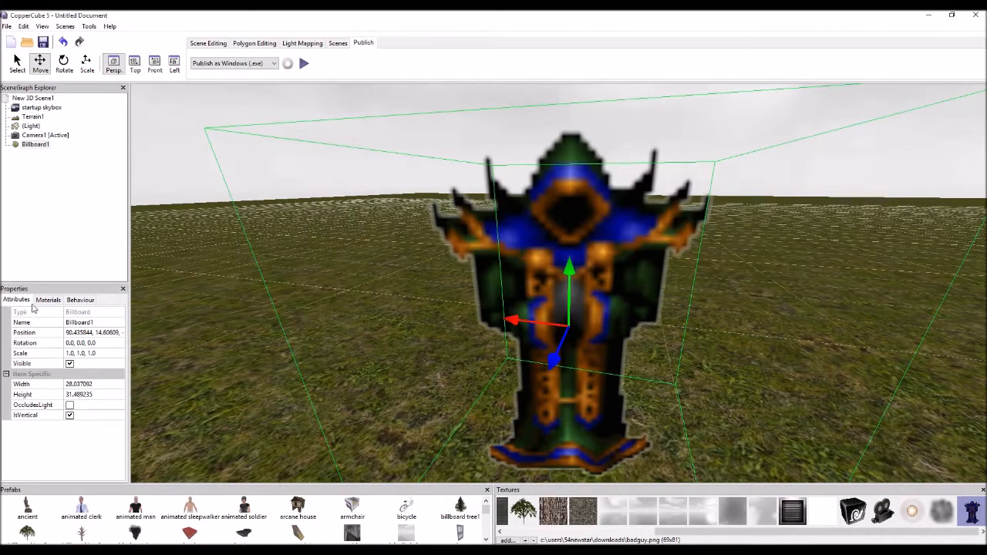
Try adding a second First Person Shooter style controlled behaviour to Camera1 and remove it again.
click(80, 300)
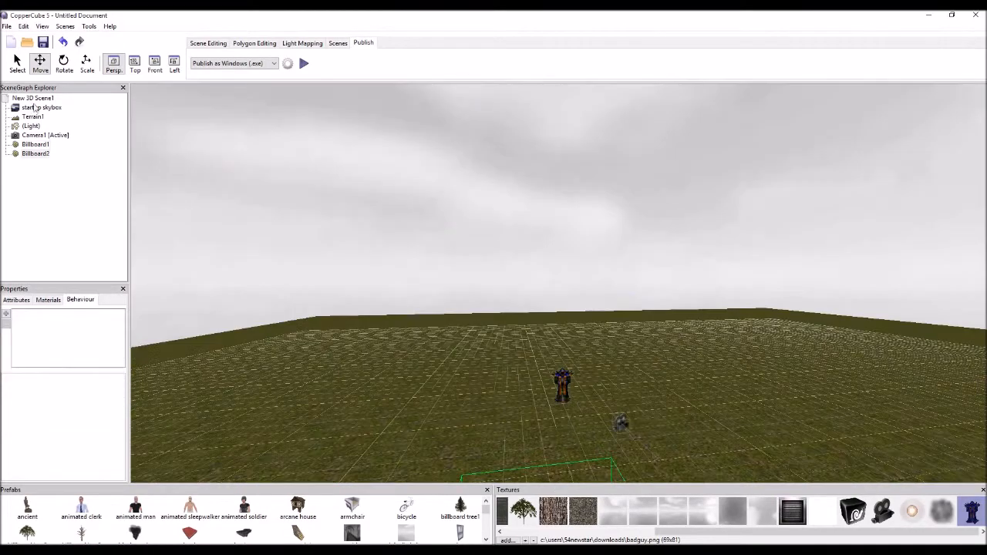
click(46, 136)
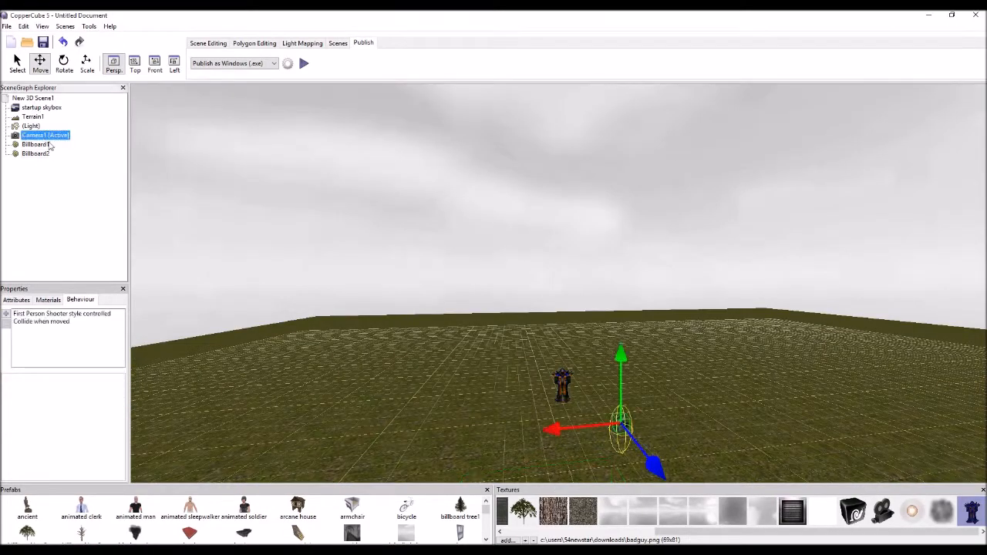
click(62, 314)
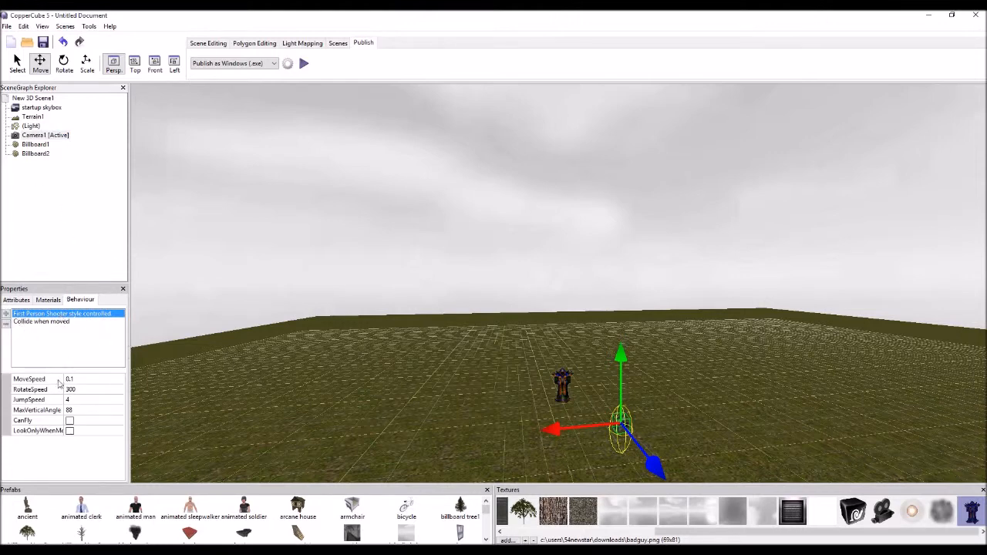
click(37, 322)
click(31, 313)
click(5, 314)
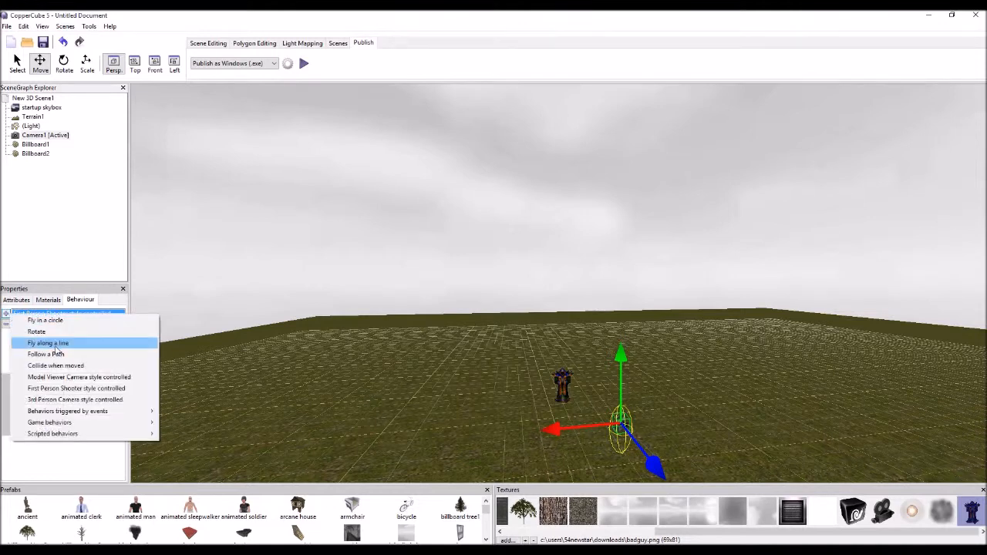
click(57, 389)
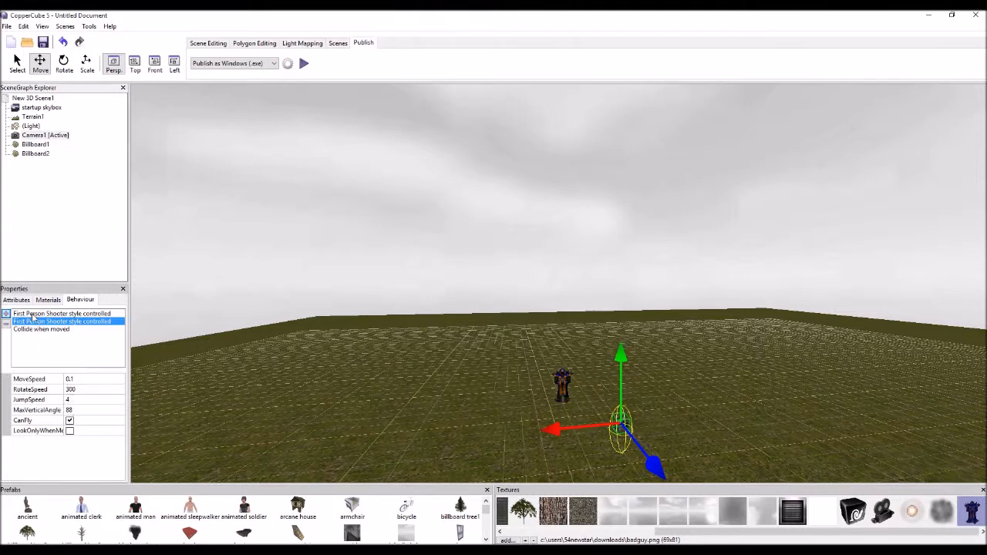
click(6, 322)
Add a Game Actor with Health behaviour to Camera1 and set its mode to This is the Player.
click(14, 300)
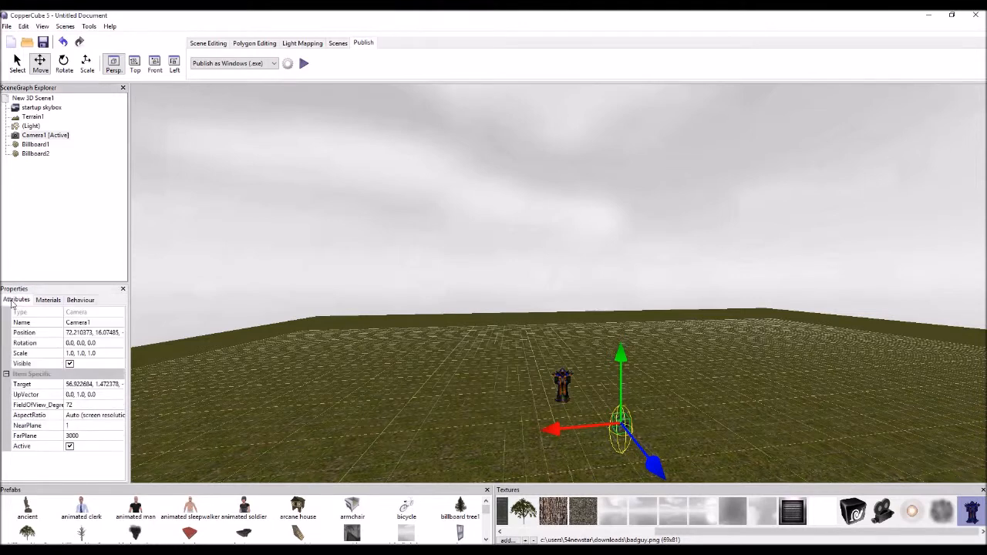
click(79, 299)
click(6, 313)
mouse_move(46, 413)
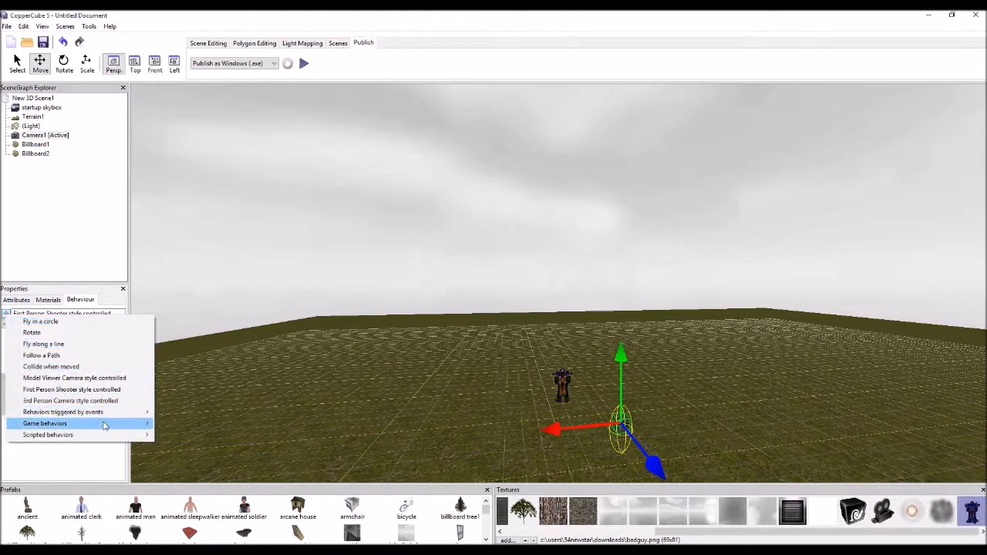
mouse_move(105, 426)
click(187, 424)
click(92, 379)
click(111, 378)
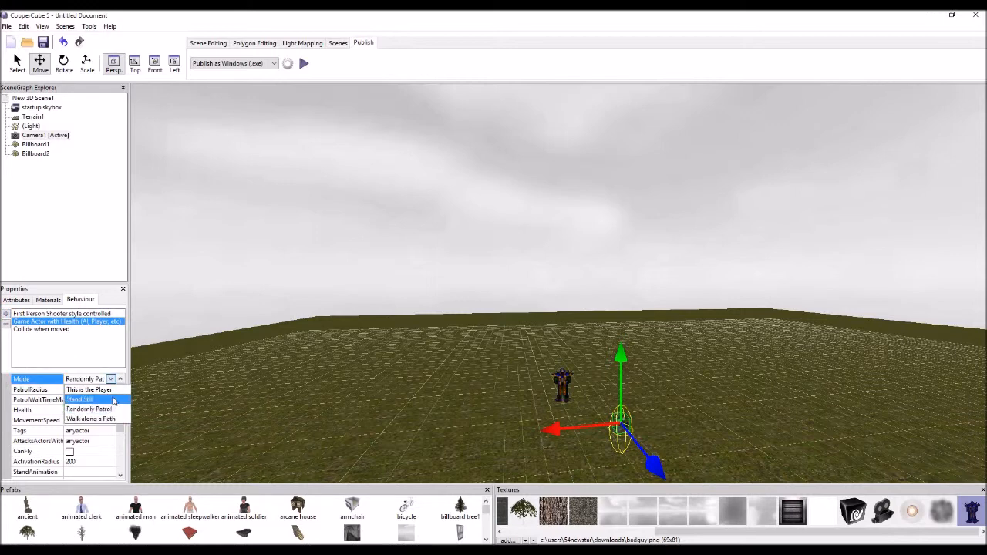
click(112, 399)
Set the Tags of Camera1's Game Actor behaviour to "player".
scroll(97, 403, down, 3)
scroll(84, 400, up, 1)
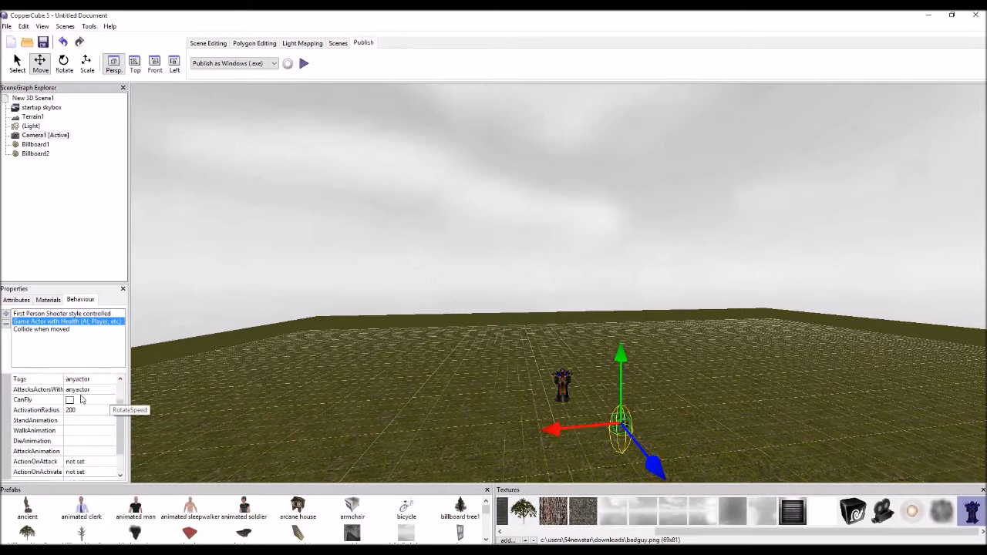
scroll(92, 394, up, 1)
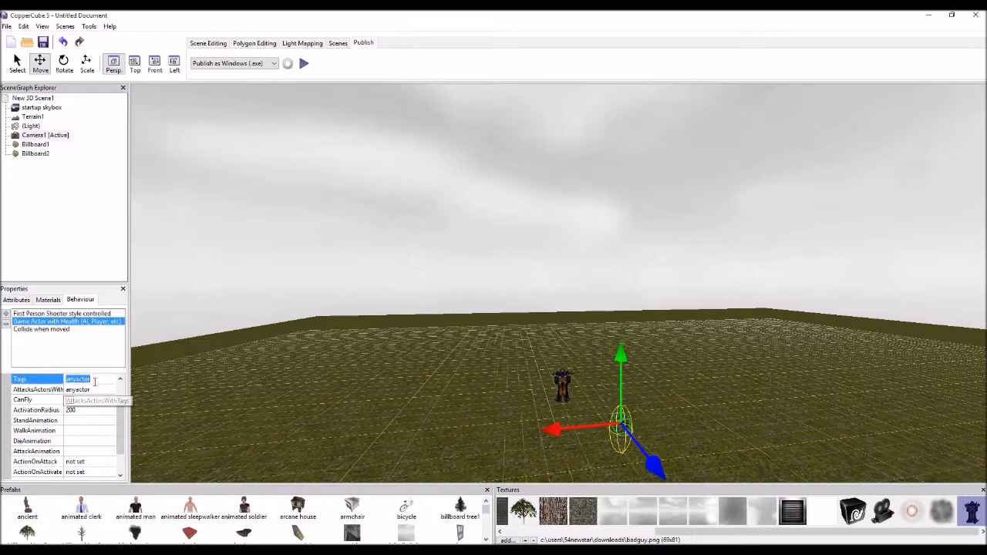
click(71, 410)
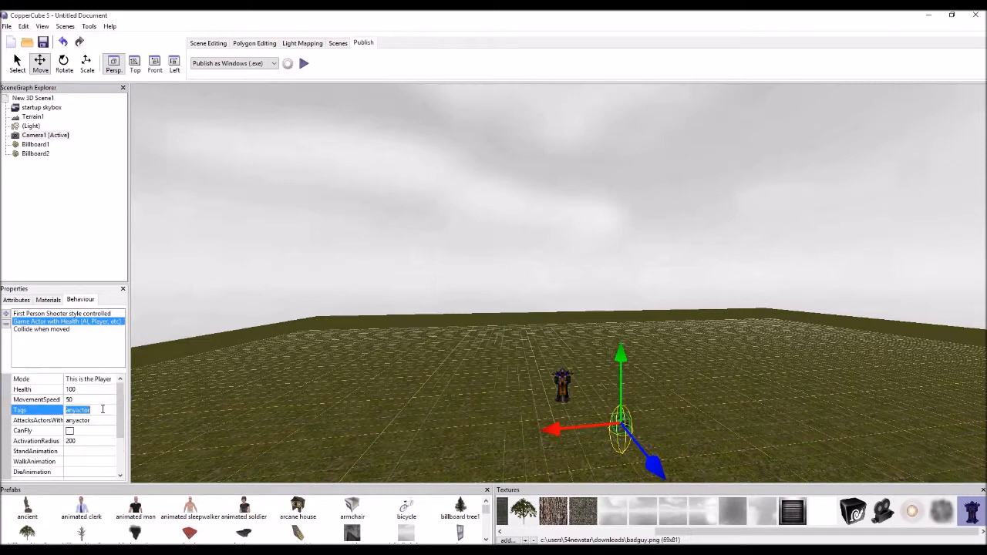
text(player)
drag(99, 409, 31, 411)
Make the bad-guy billboard's Game Actor behaviour attack actors with the tag "player" and check the stored setting.
click(561, 390)
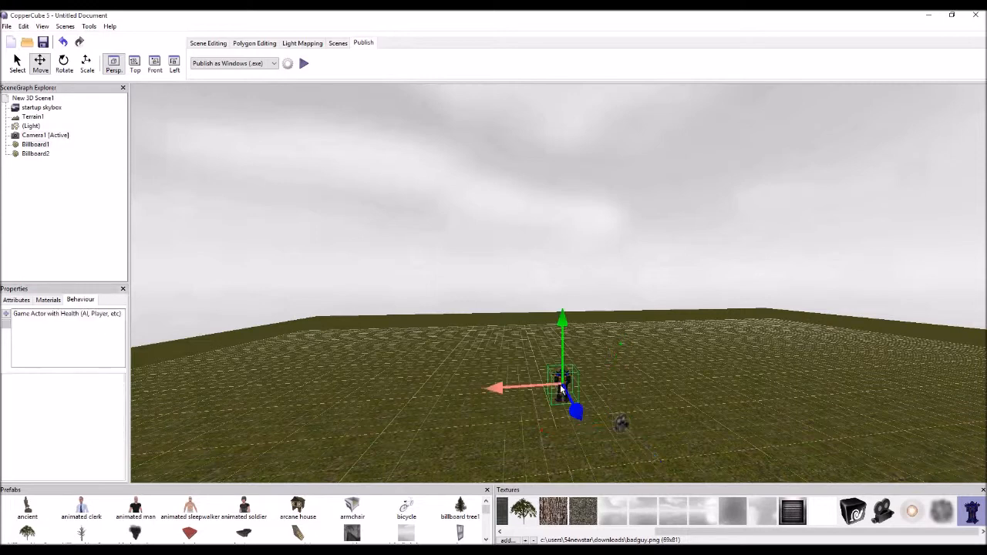
click(67, 314)
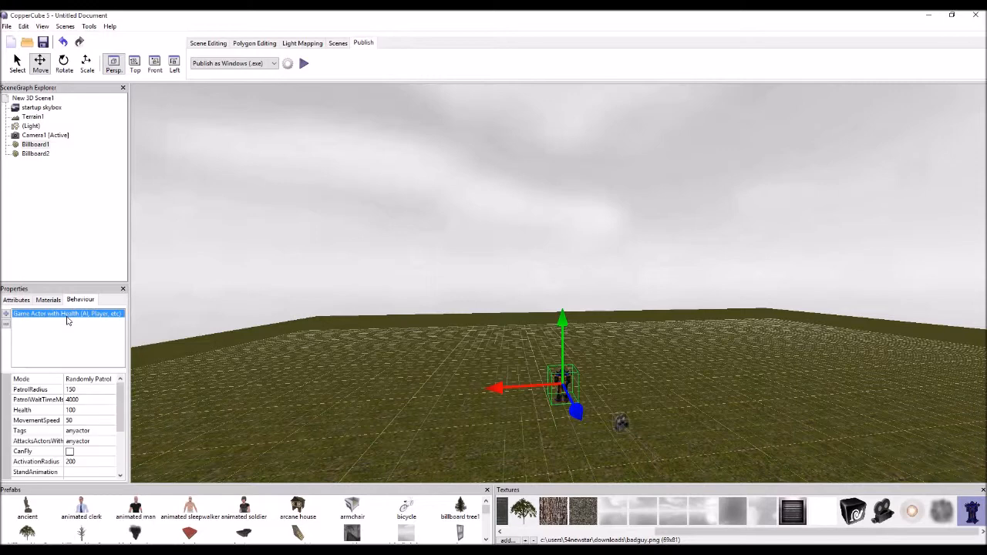
scroll(56, 448, down, 1)
click(98, 408)
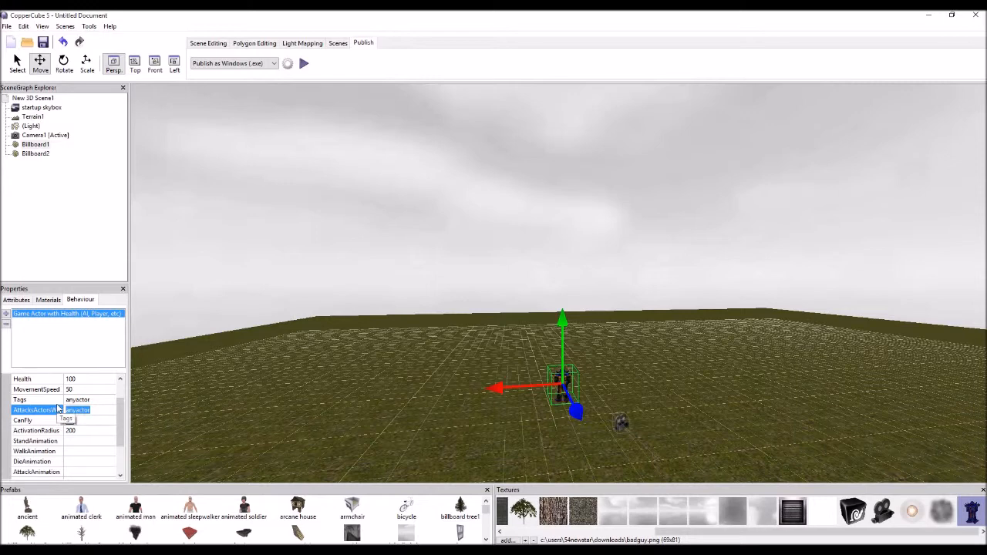
text(p)
click(223, 404)
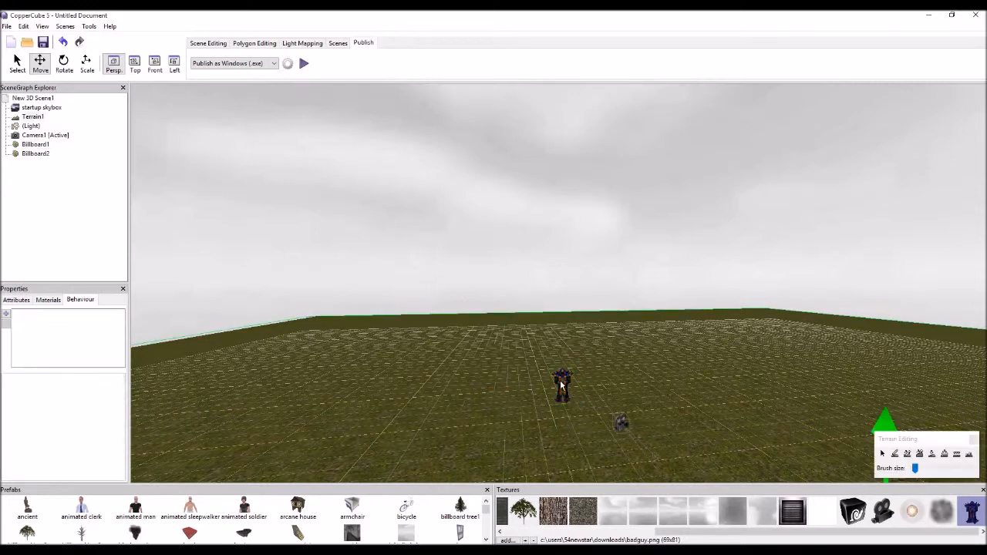
click(561, 385)
click(63, 313)
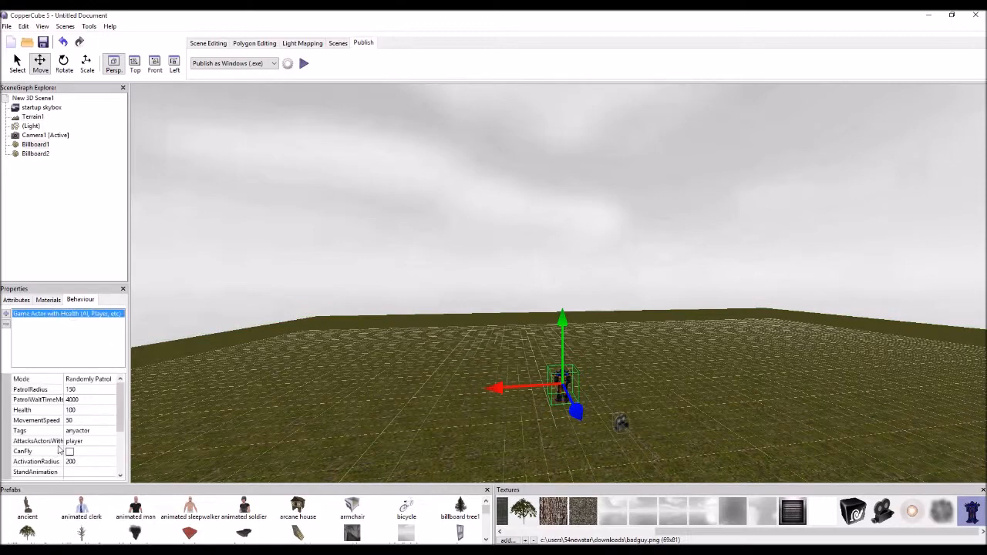
Test-run the game, walk forward and backward near the bad guy to watch its attack, and close the test.
click(304, 64)
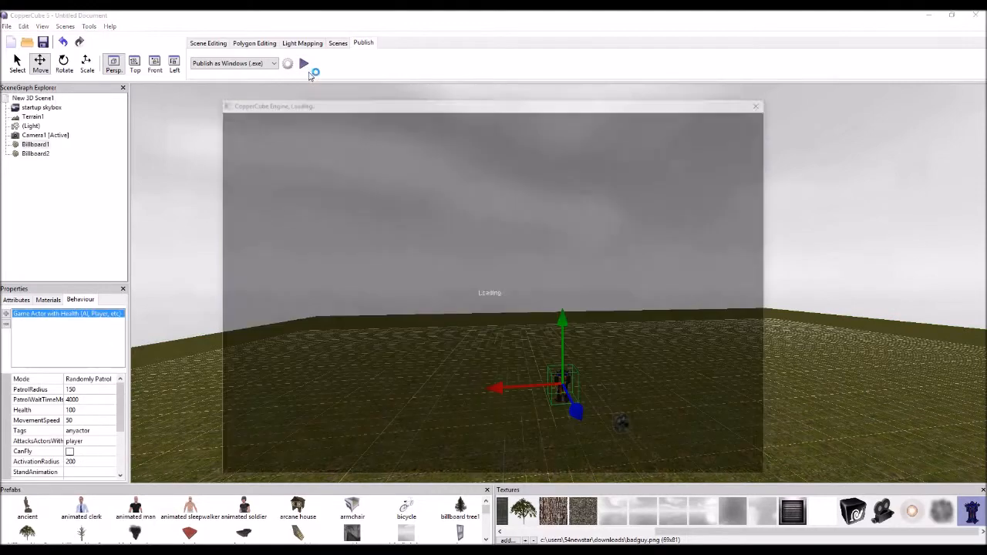
key(w)
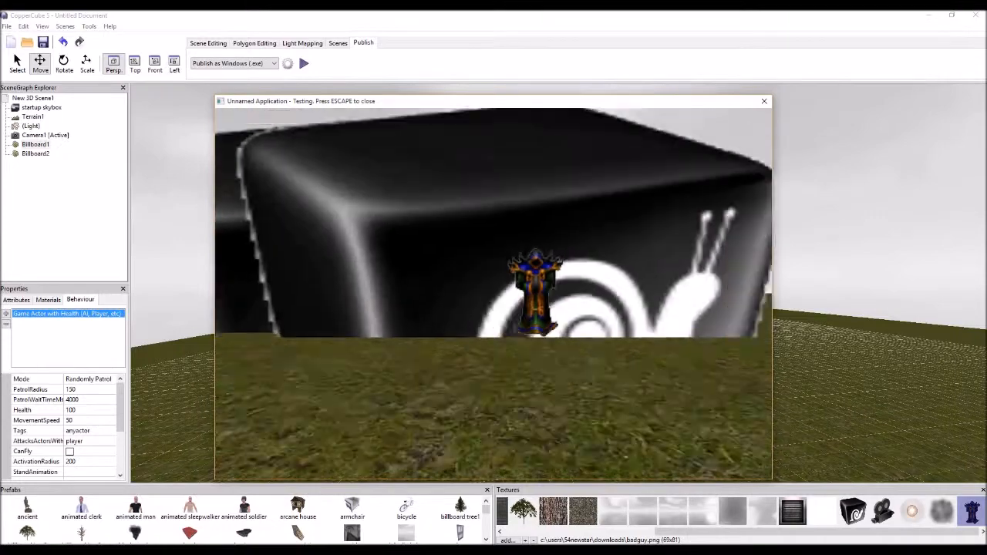
key(s)
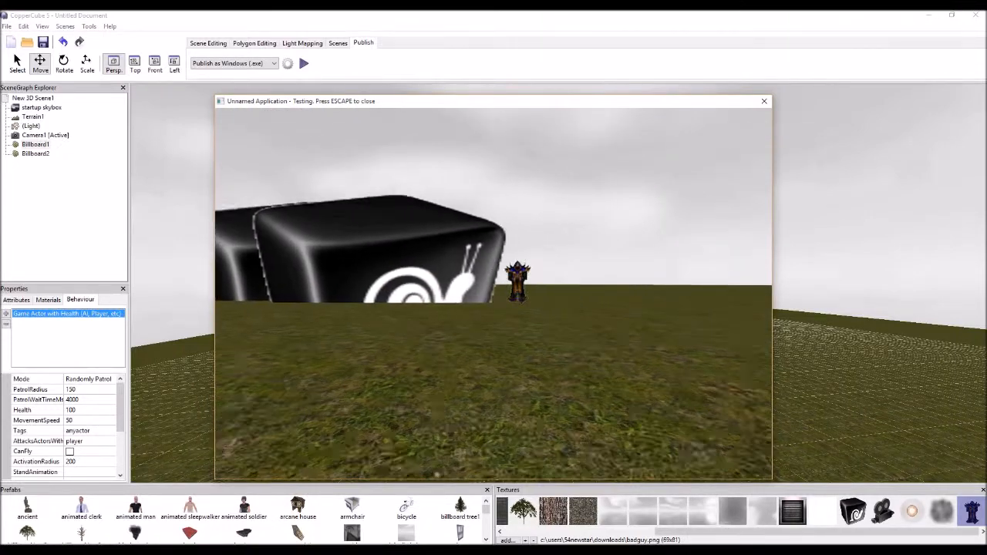
key(Escape)
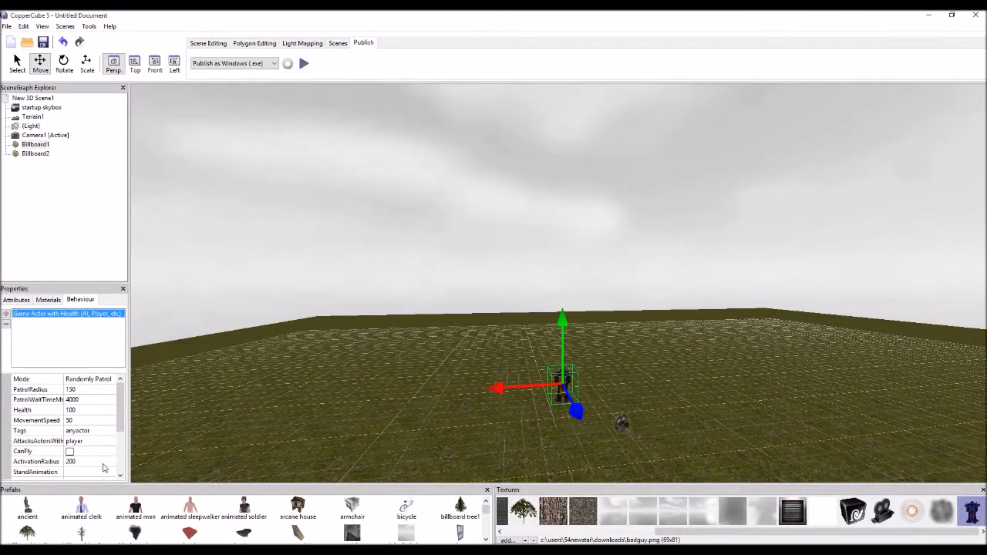
Try an Additional Shoot Rotation of 0.0, 90.0, 0.0 in the Shoot action the bad-guy billboard runs on attack.
scroll(104, 467, down, 3)
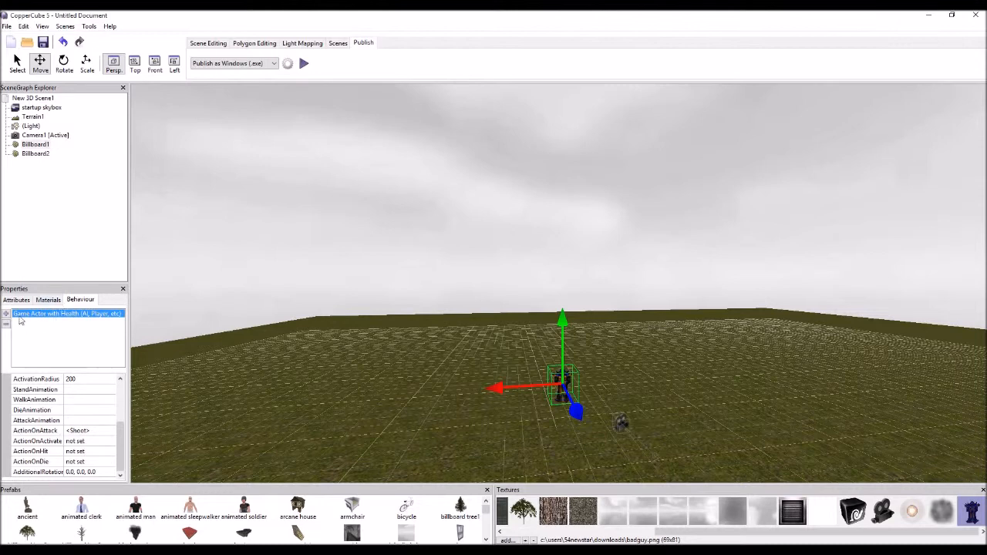
click(80, 430)
click(112, 430)
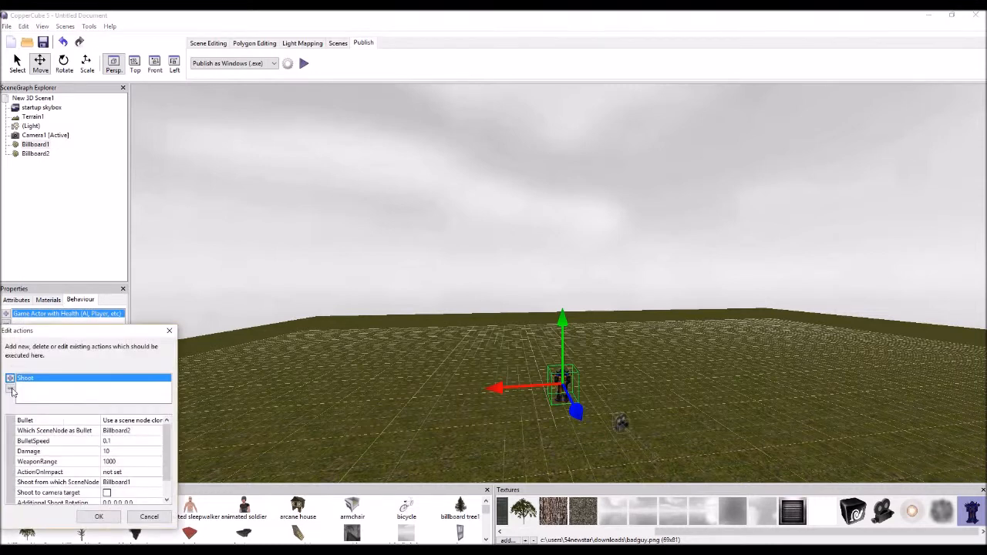
scroll(109, 488, down, 1)
click(119, 483)
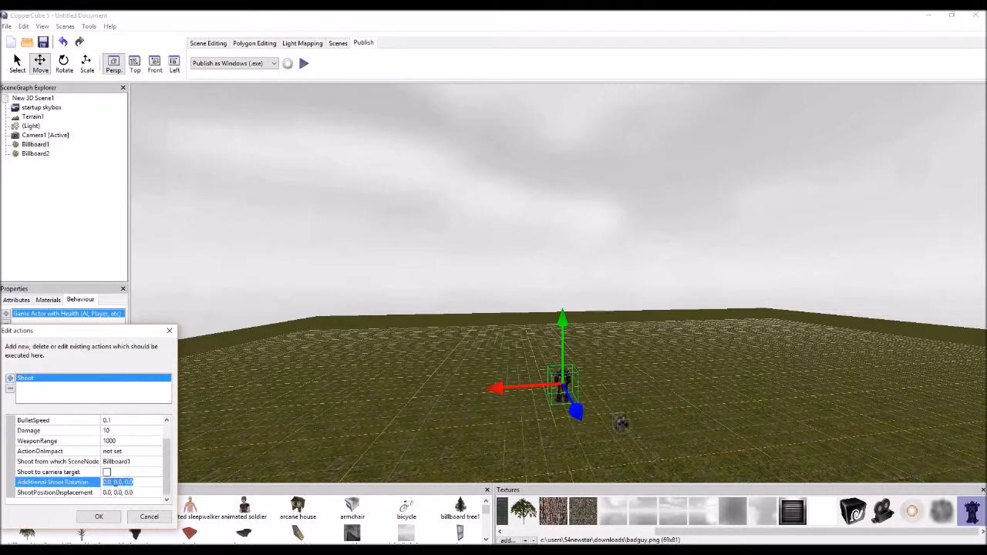
click(114, 482)
text(9)
click(98, 517)
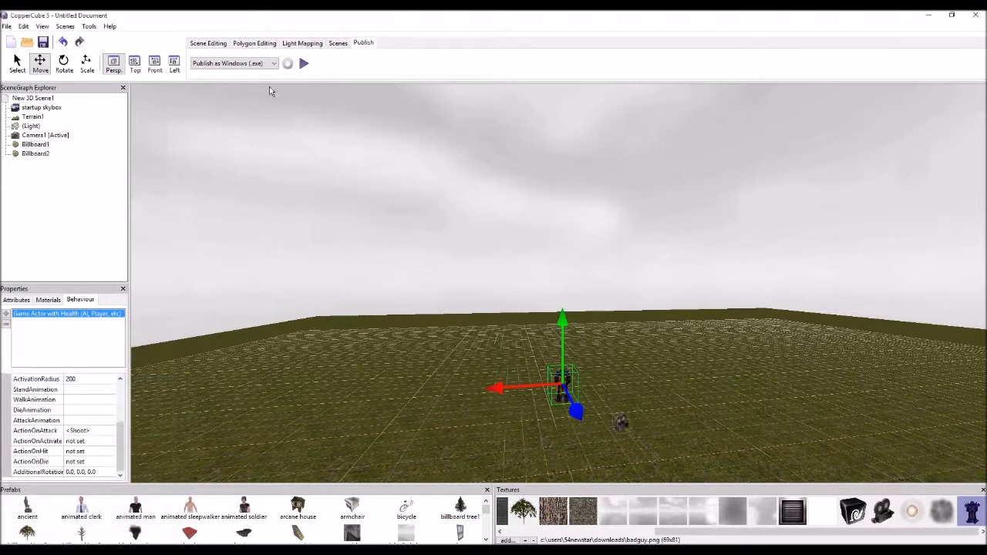
Test-run the game with the changed shoot rotation, moving toward and away from the bad guy, and close the test.
click(304, 63)
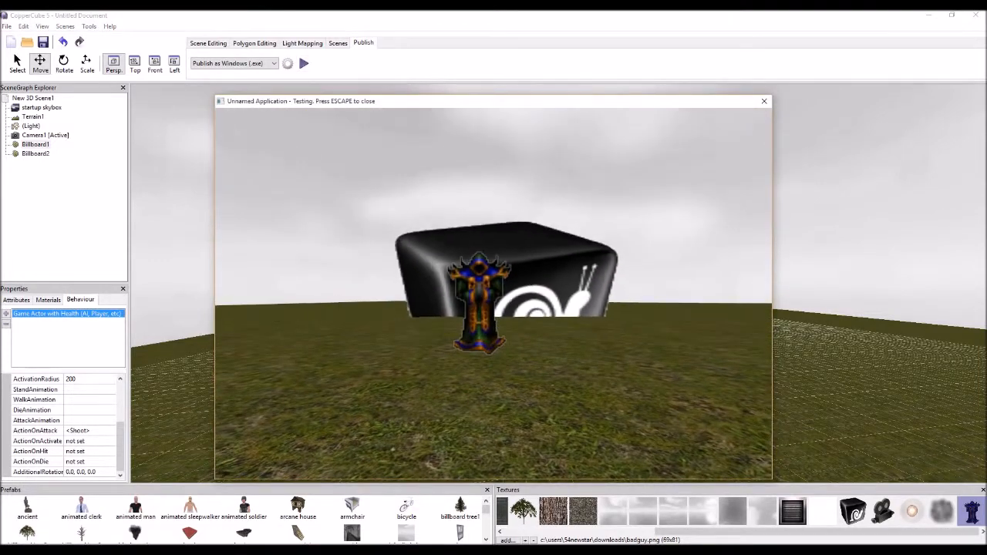
key(Up)
key(Down)
key(Up)
key(Down)
key(Escape)
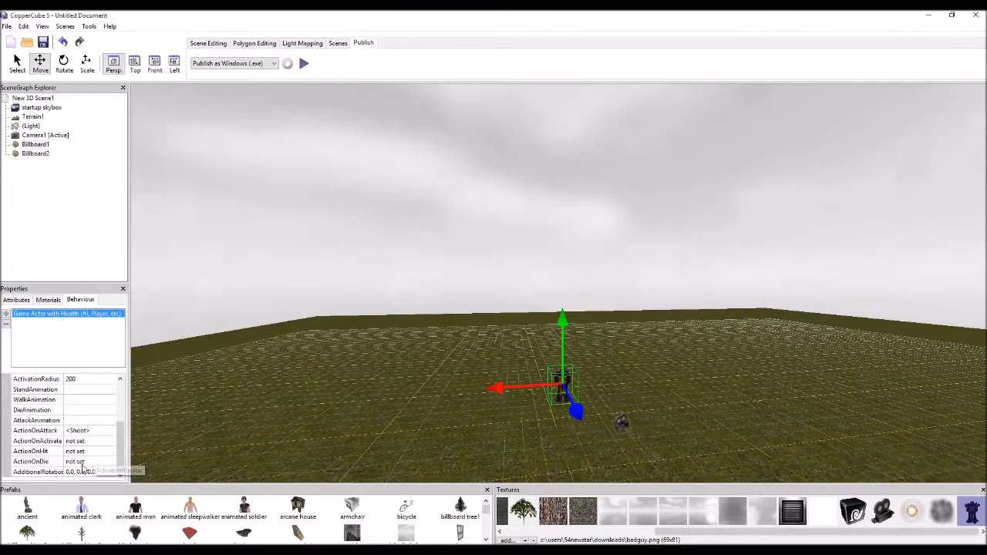
Set the Additional Shoot Rotation of the bad guy's Shoot action to 0.0, -90.0, 0.0 and try it in a test run.
click(83, 431)
click(110, 432)
scroll(124, 497, down, 1)
click(117, 482)
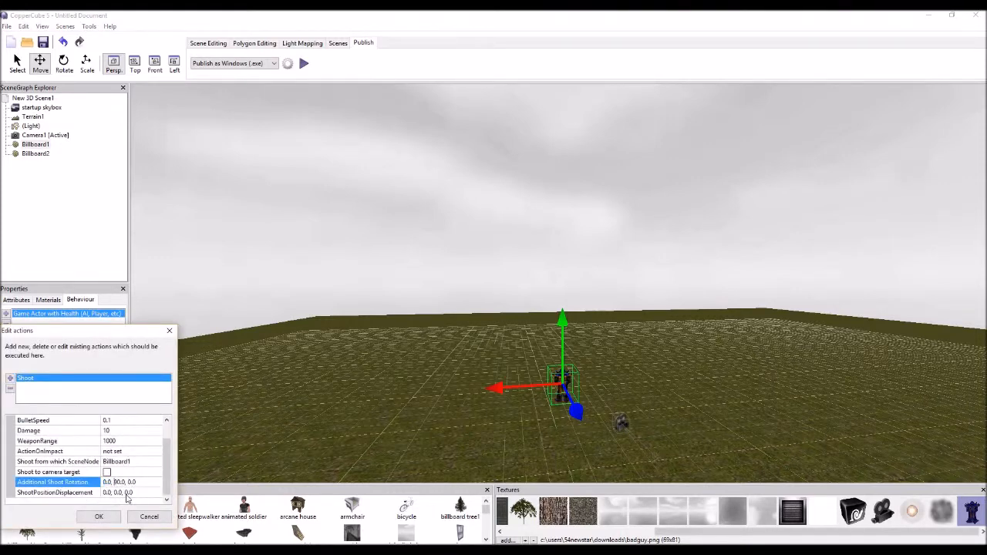
click(116, 482)
click(99, 517)
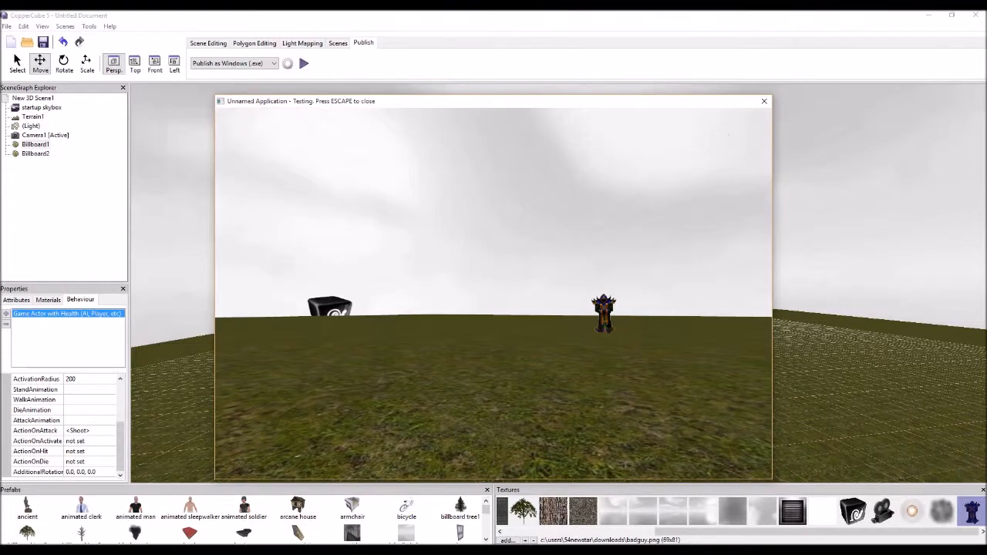
key(Escape)
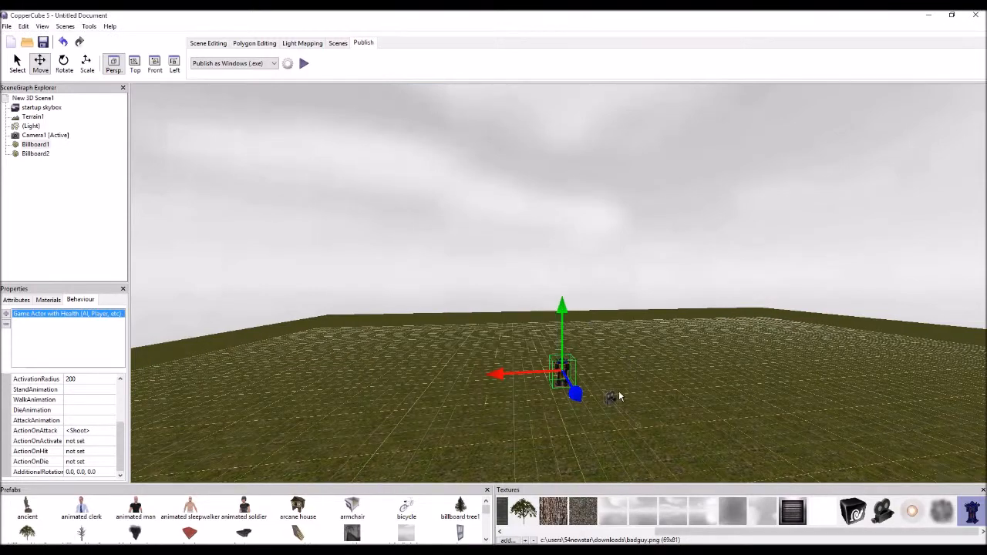
Review Camera1's behaviours, checking the Game Actor with Health mode and tags and the Collide when moved settings.
click(616, 396)
scroll(600, 376, up, 1)
middle_drag(600, 376, 543, 334)
scroll(562, 359, up, 2)
scroll(562, 359, up, 2)
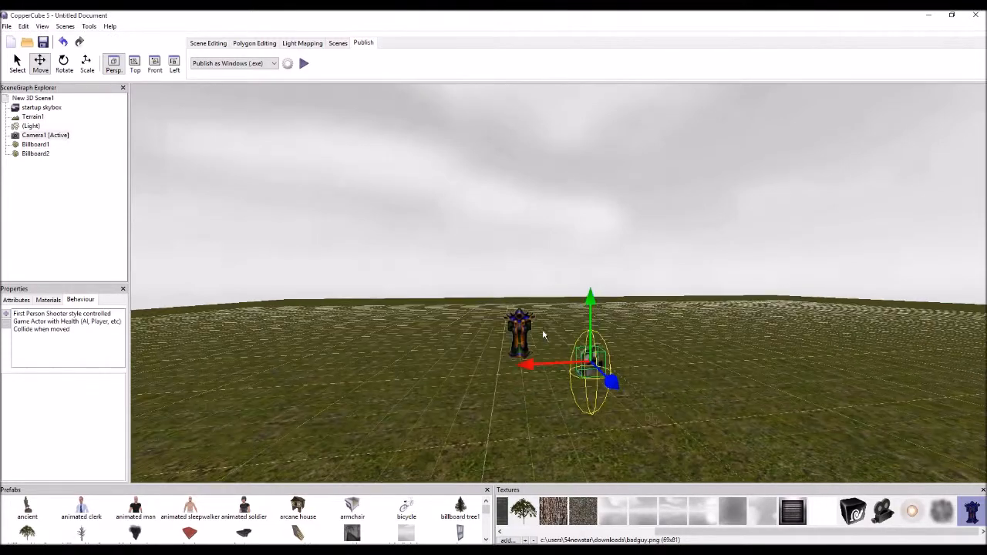
click(61, 316)
click(64, 323)
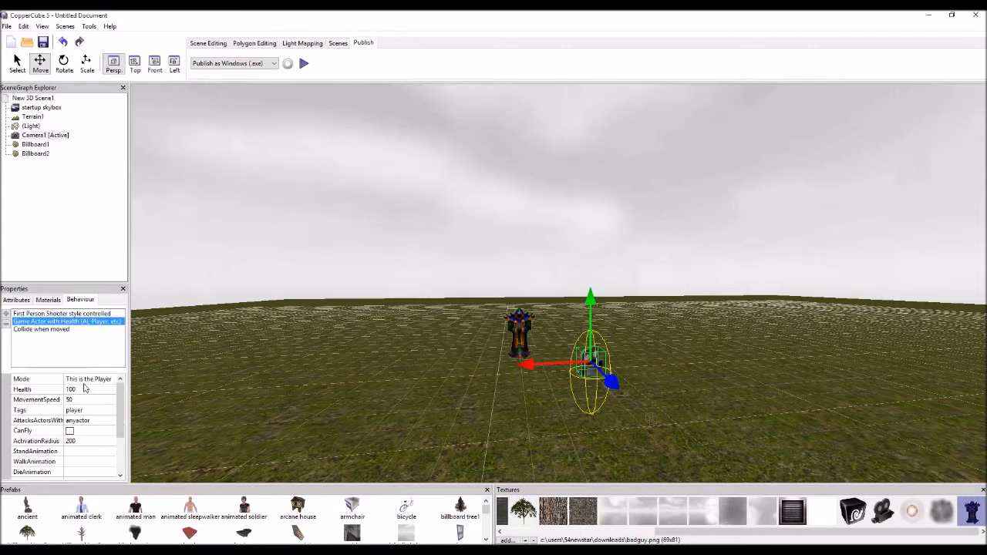
scroll(82, 387, down, 2)
scroll(90, 445, up, 2)
click(73, 410)
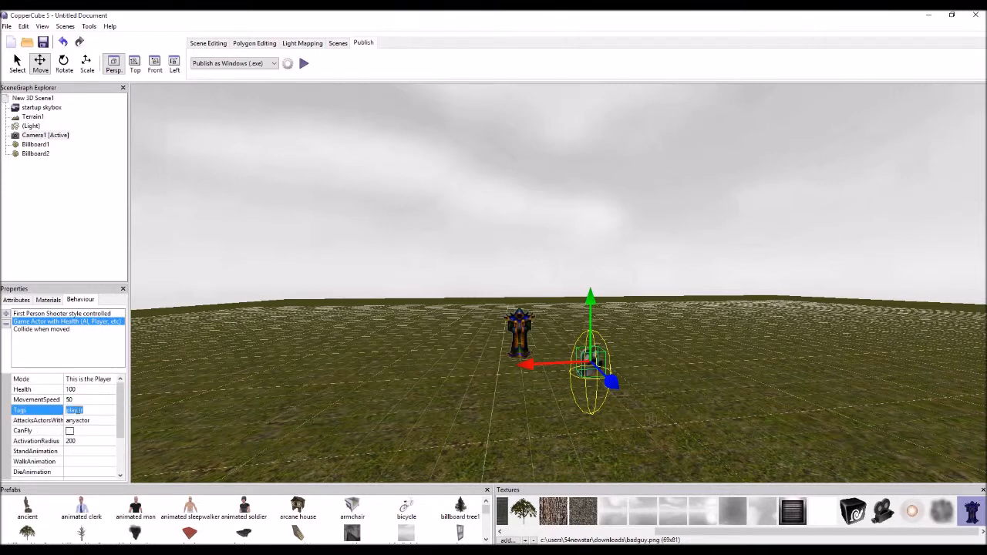
click(23, 332)
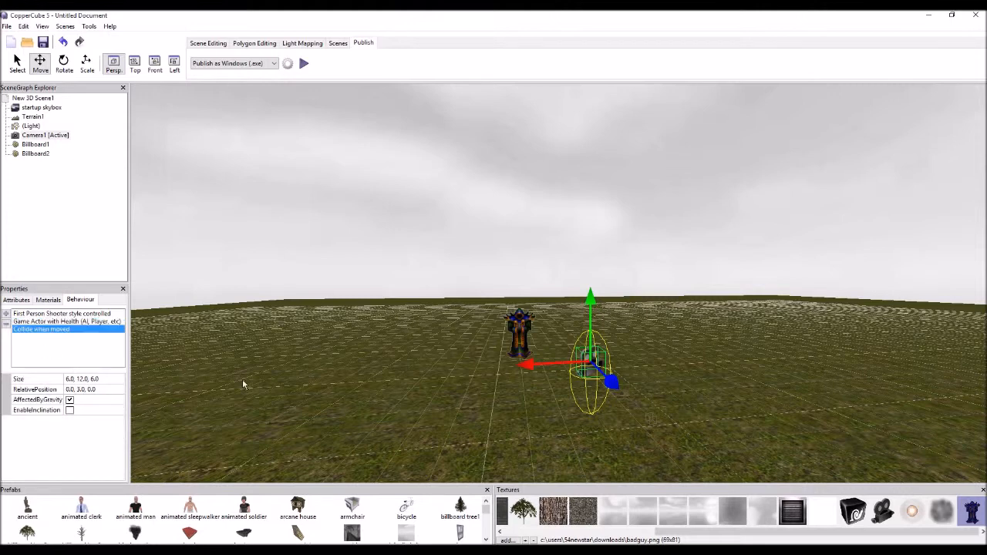
Review the bad-guy billboard's Game Actor with Health settings, checking its mode options and which actor tags it attacks.
click(518, 323)
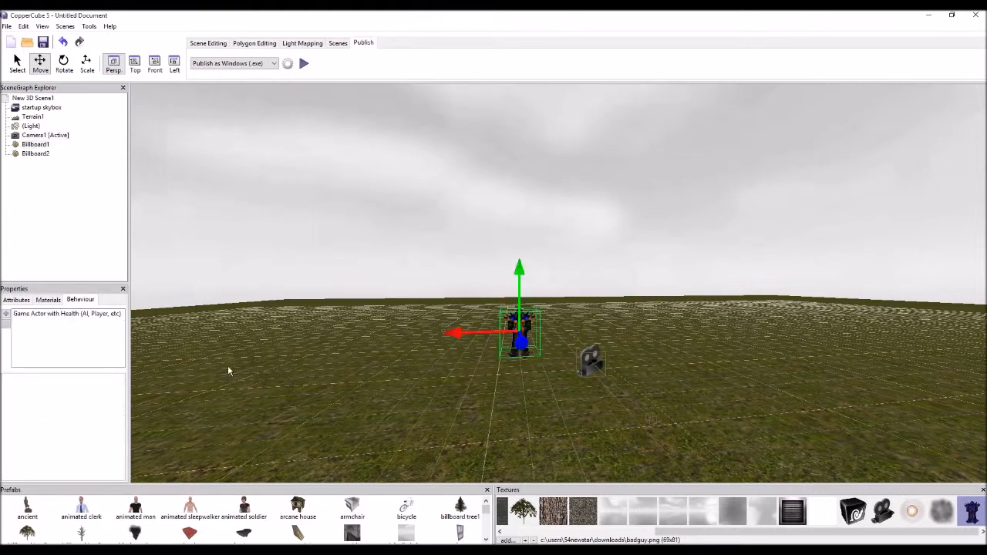
click(81, 314)
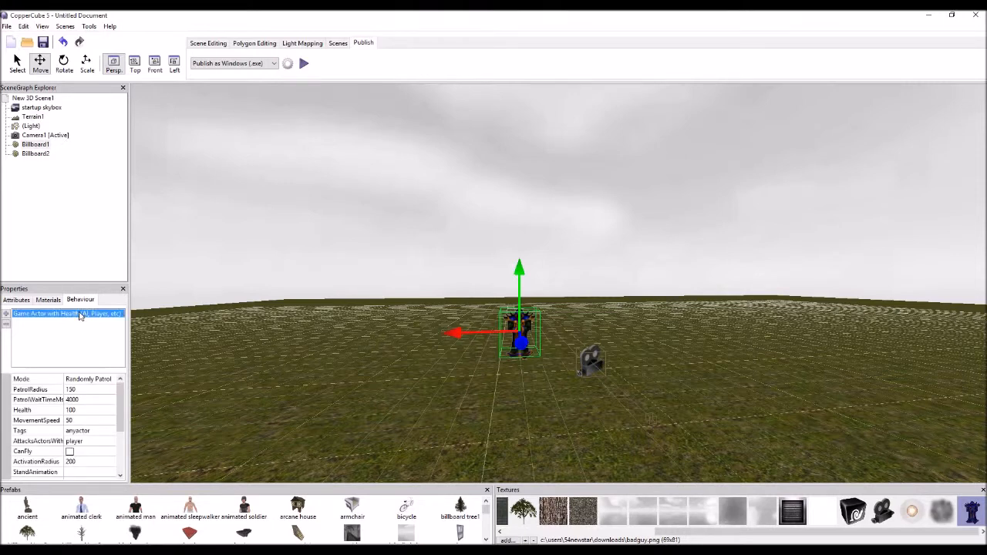
click(98, 382)
click(111, 379)
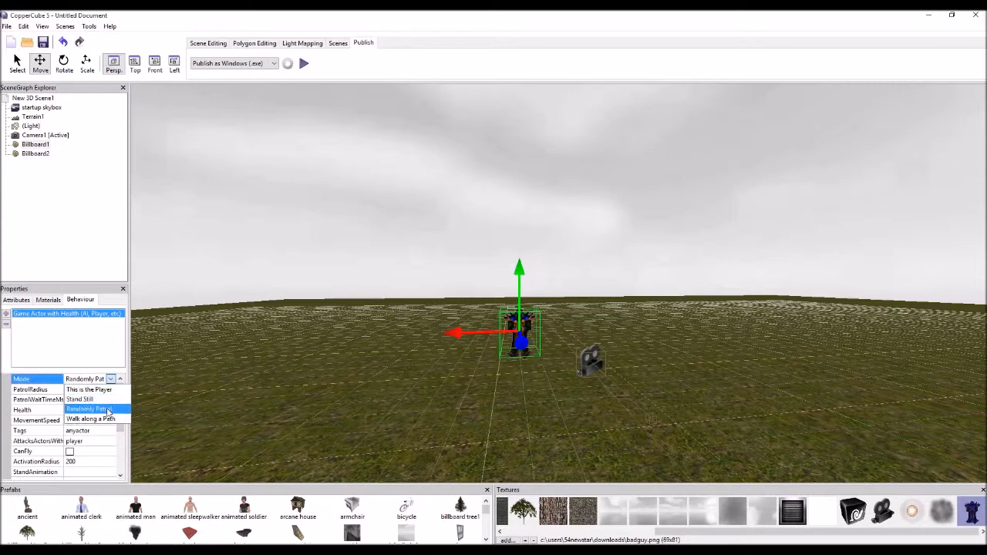
click(74, 411)
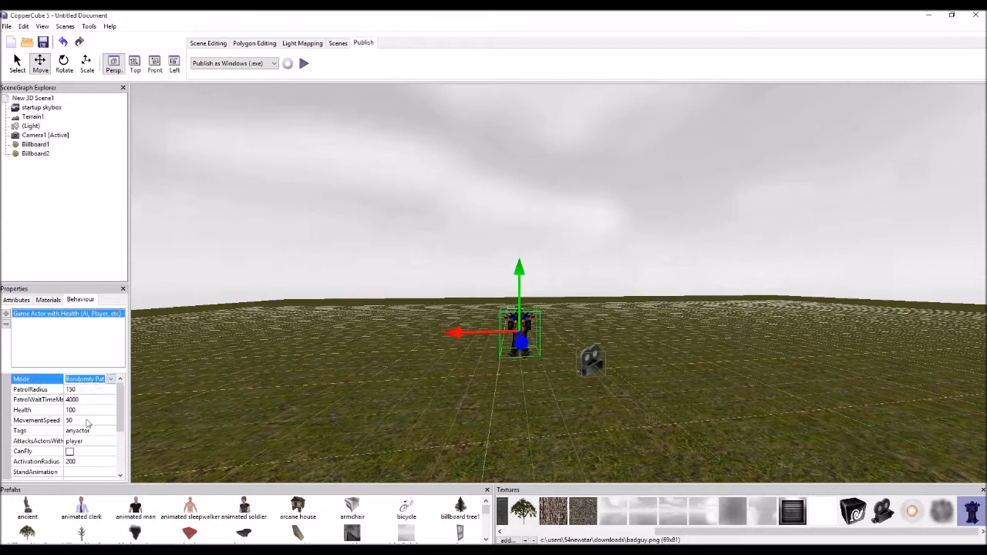
scroll(81, 404, down, 1)
click(87, 410)
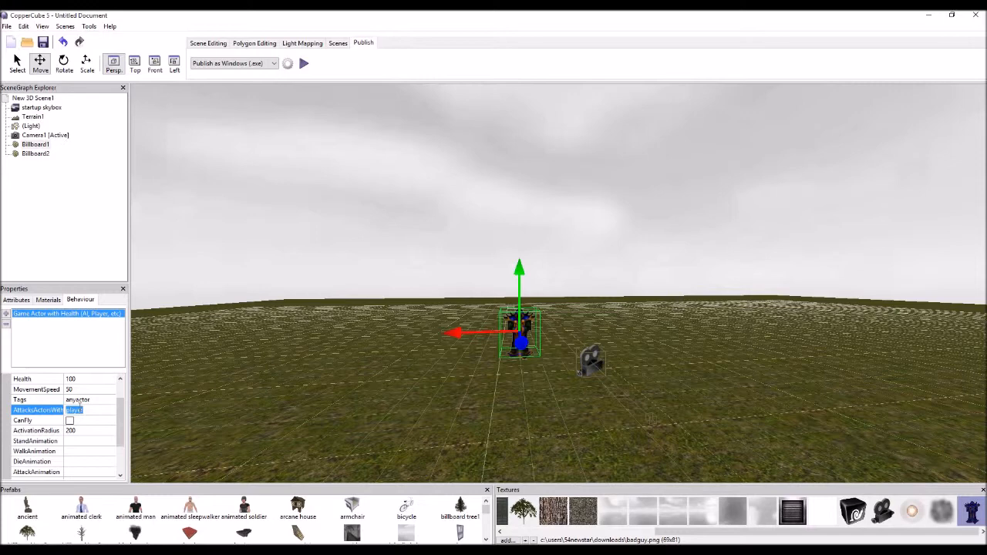
scroll(78, 432, down, 2)
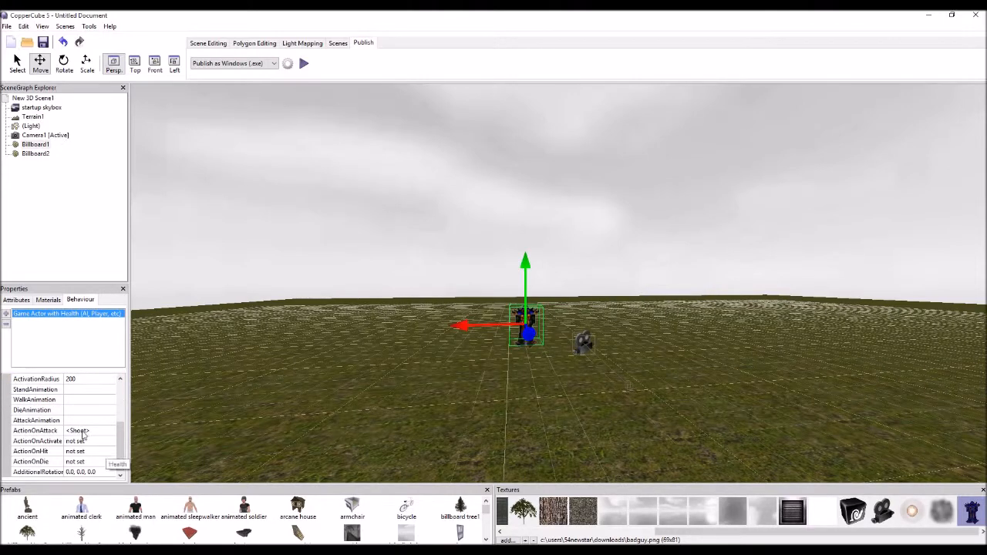
Check the bullet and rotation settings of the bad guy's Shoot action, and test-run the game.
click(83, 430)
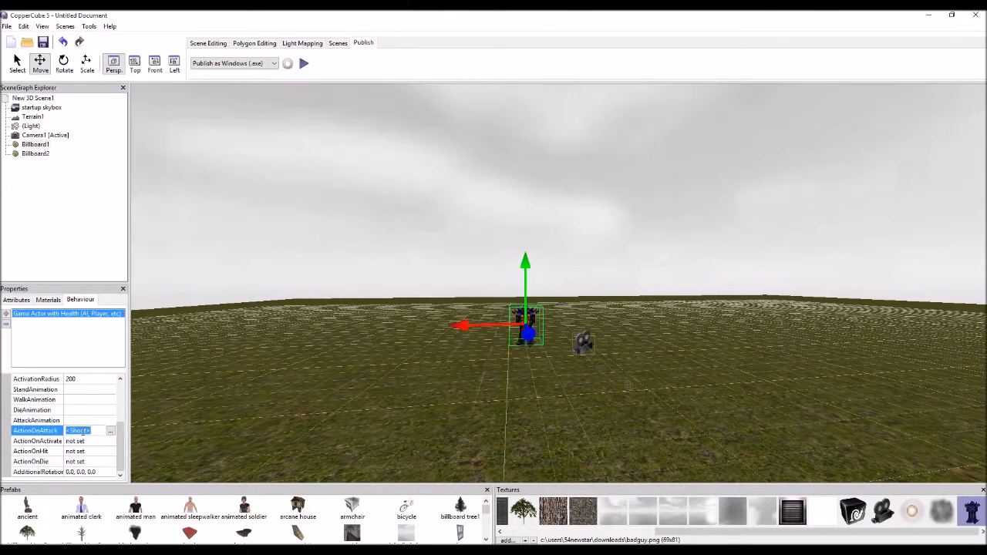
click(110, 430)
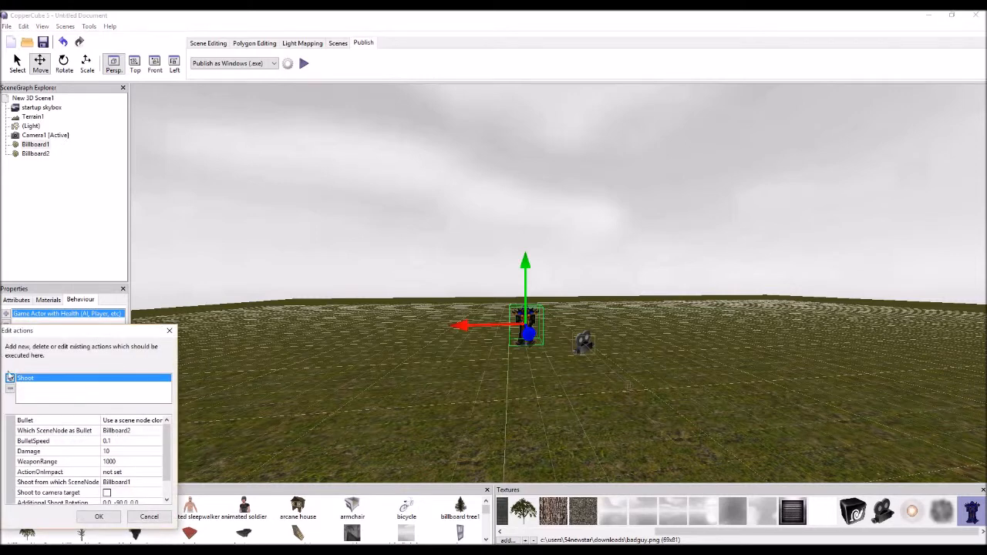
click(137, 421)
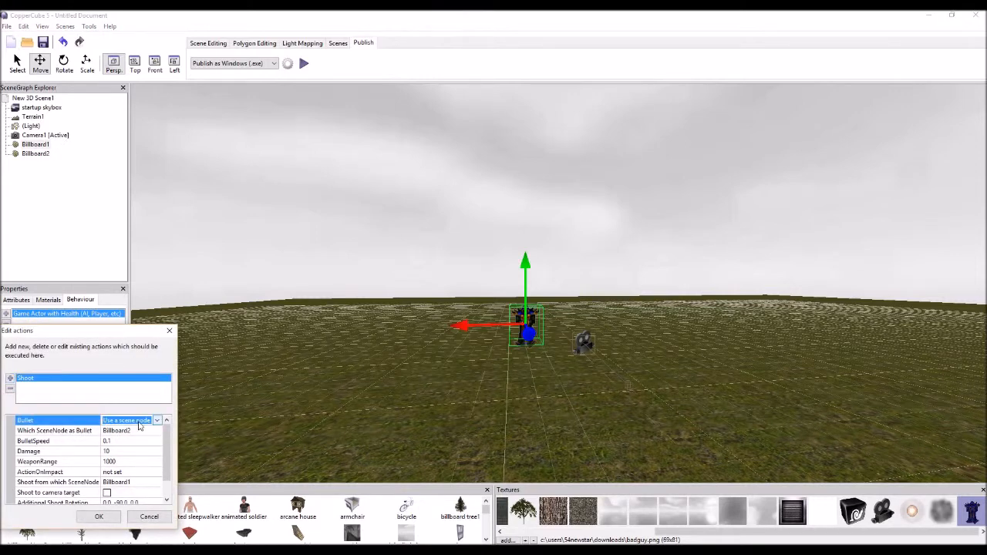
click(124, 431)
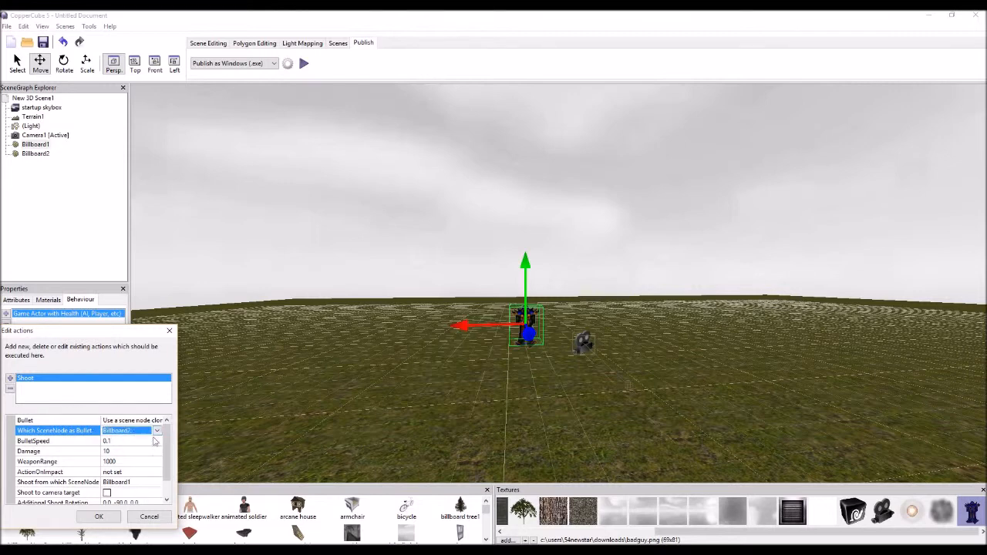
scroll(132, 452, down, 1)
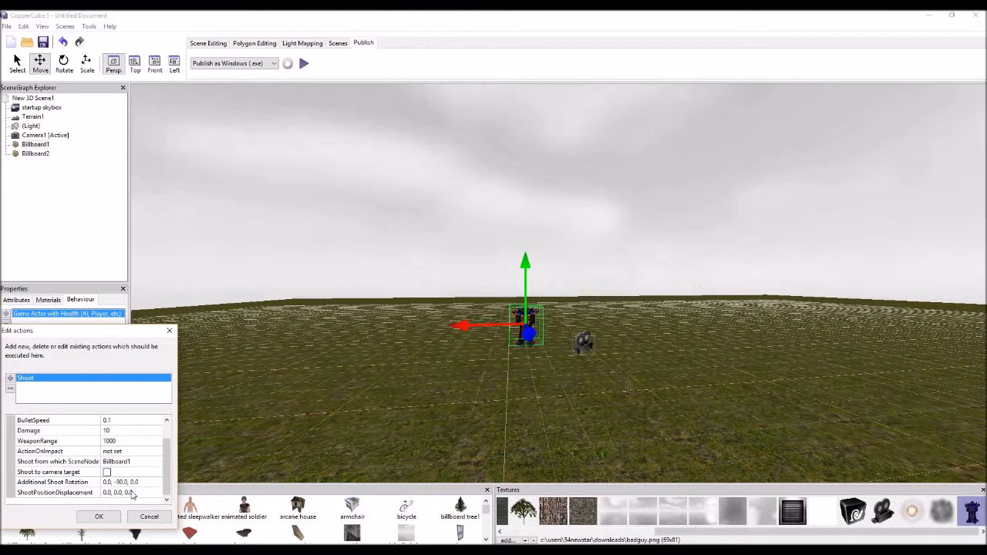
click(98, 517)
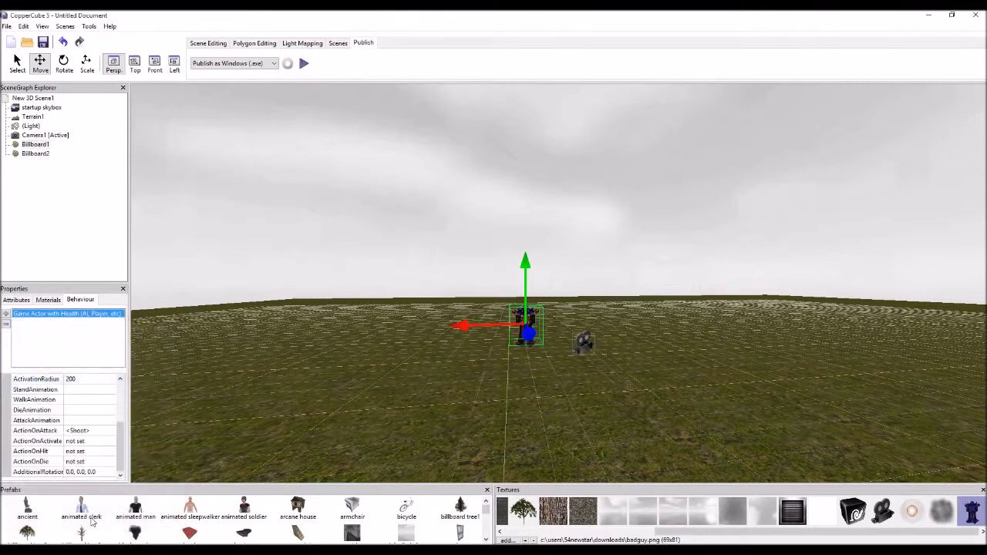
click(304, 63)
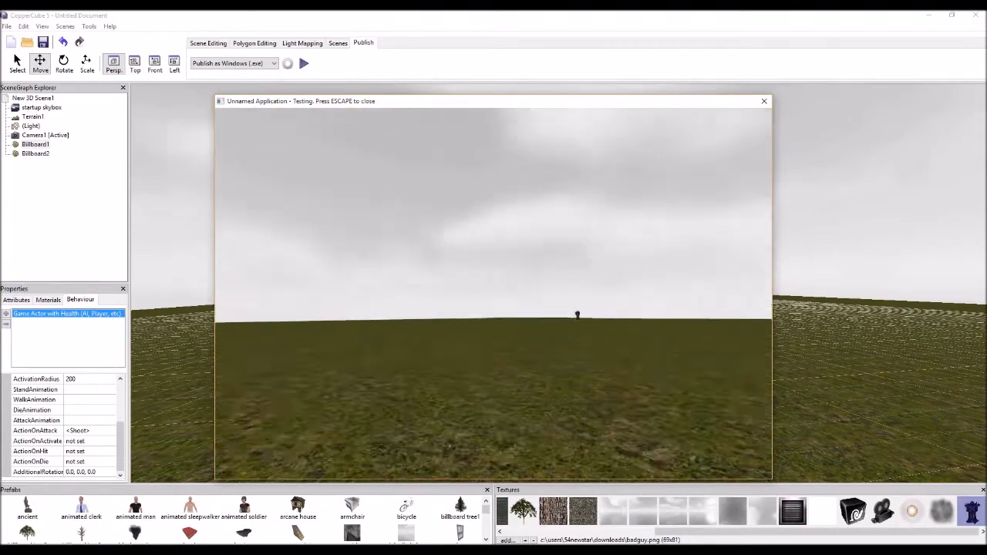
key(Escape)
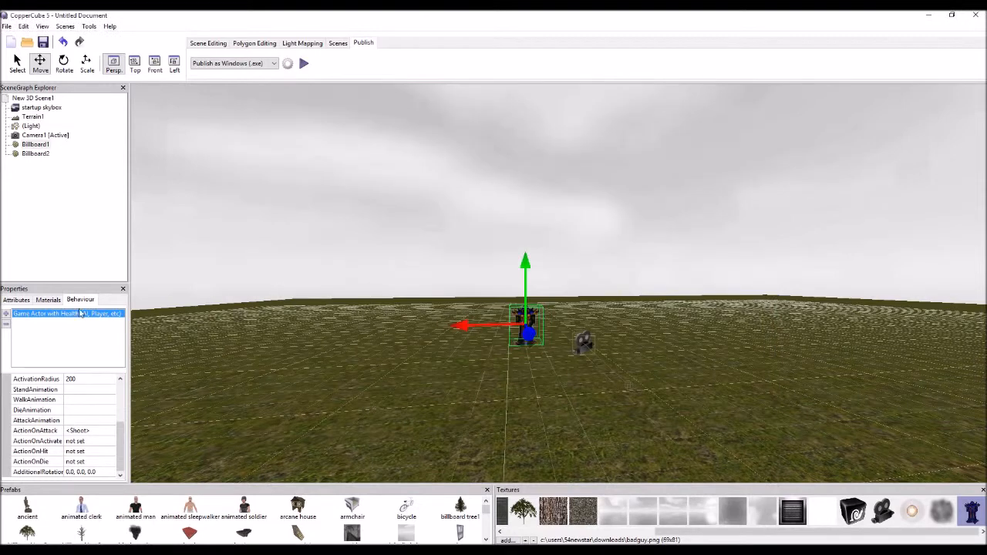
Look through the actions that can be added to the bad guy's attack and leave without adding any.
click(79, 430)
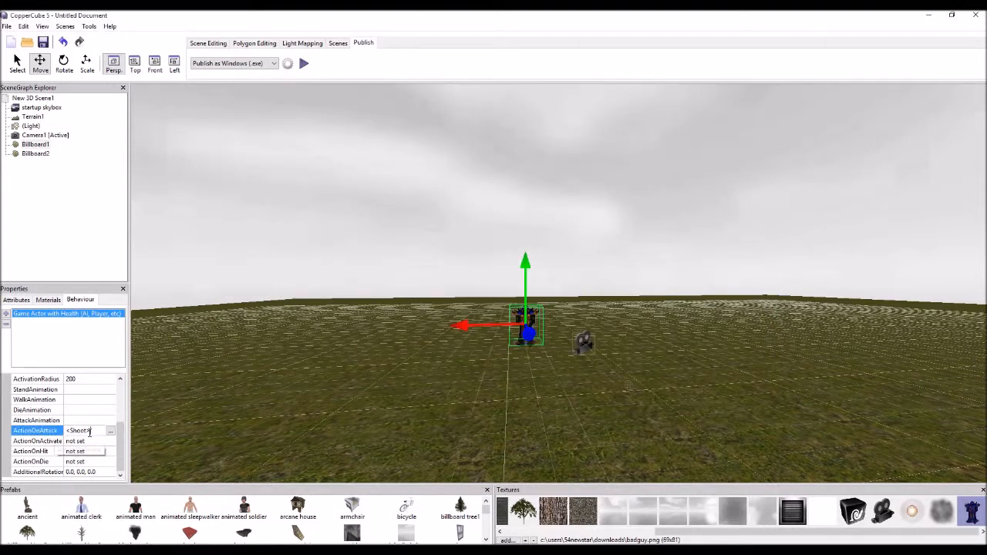
click(110, 431)
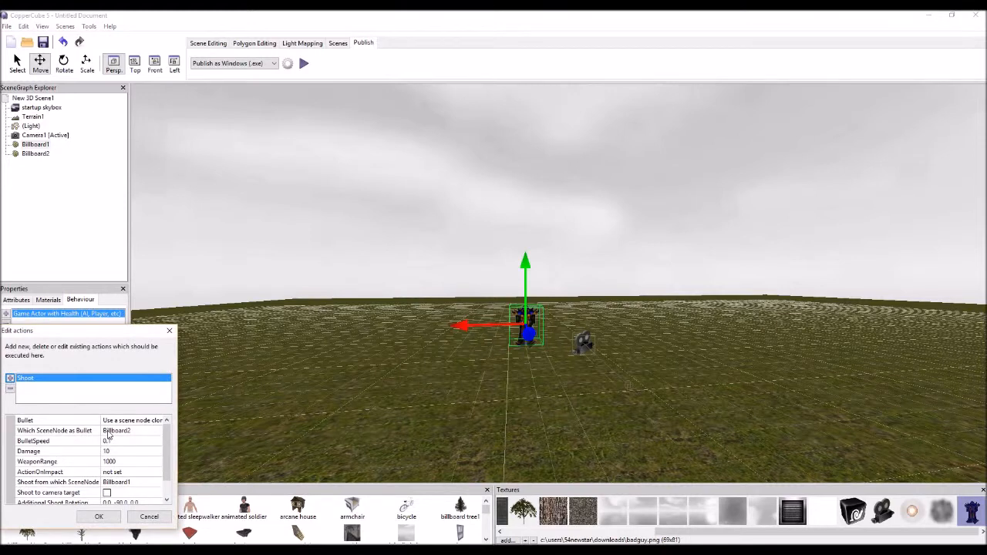
click(10, 377)
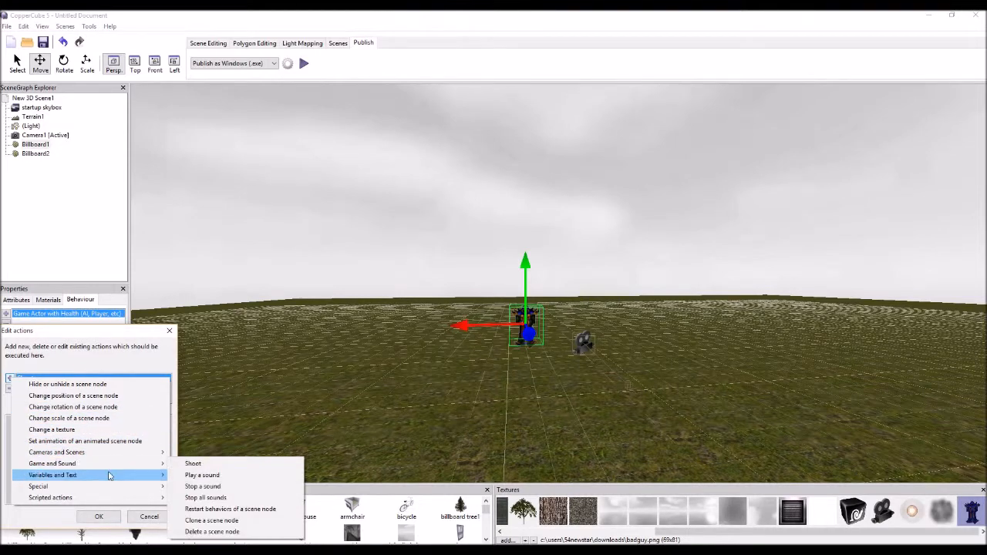
mouse_move(109, 476)
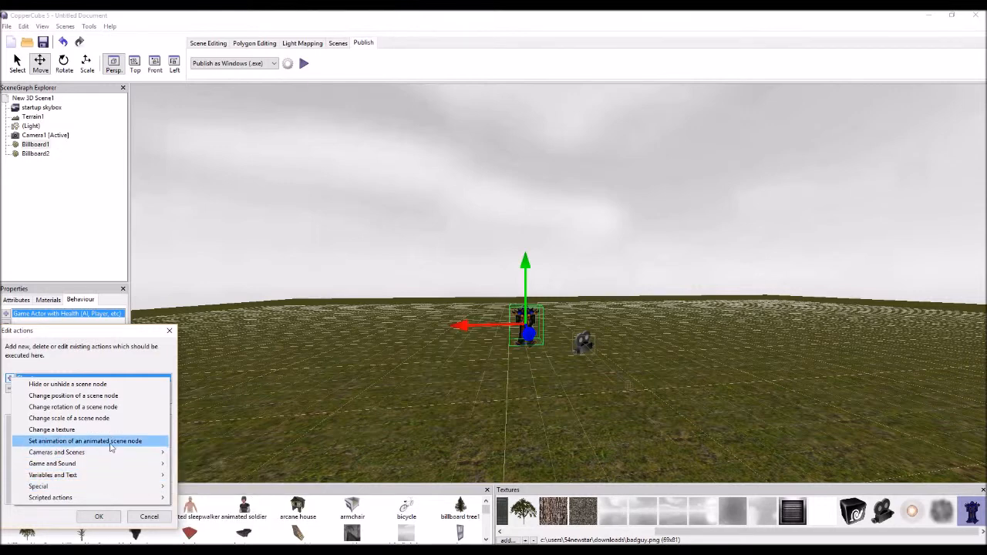
click(161, 512)
click(160, 513)
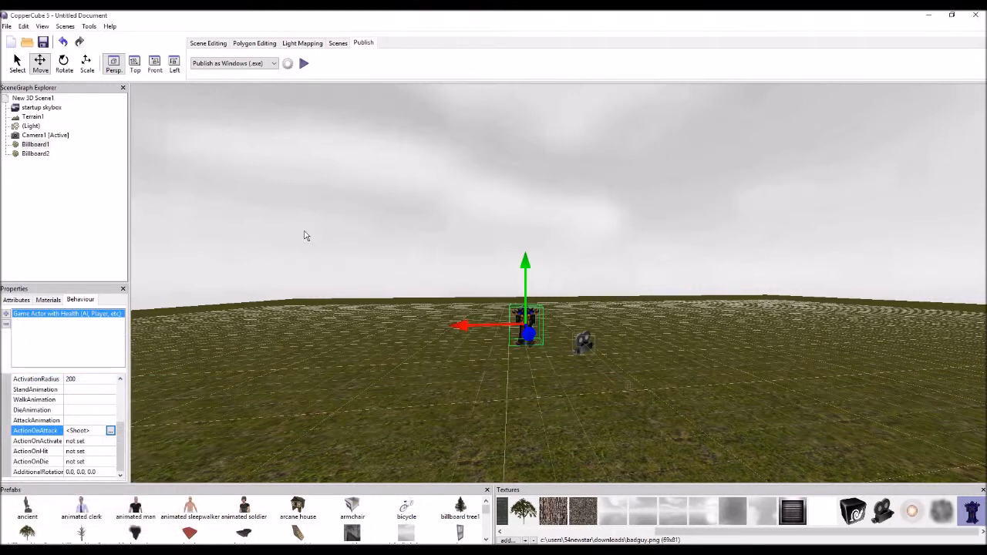
Test-run the game once more, close it, and view the bad-guy billboard up close in the scene.
click(304, 63)
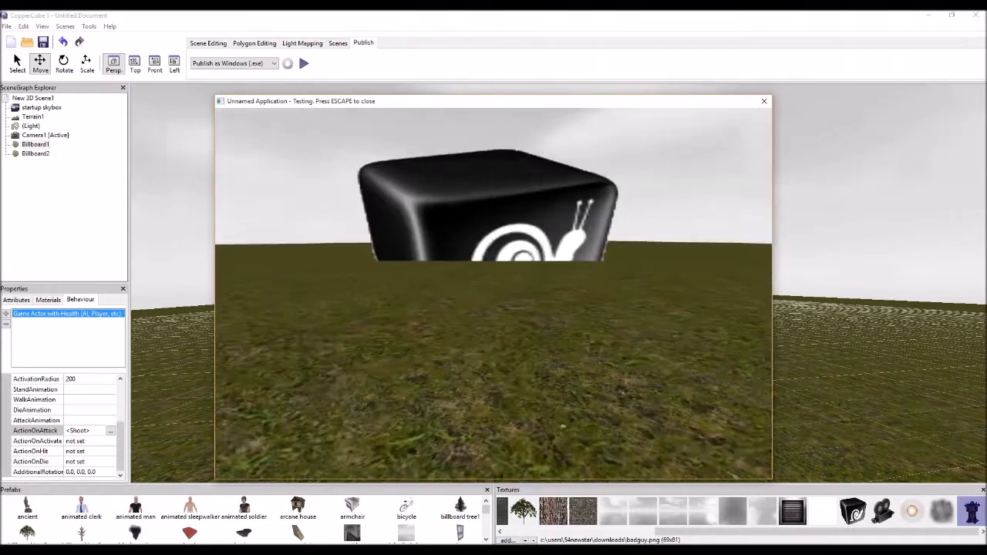
key(Escape)
middle_drag(497, 320, 525, 420)
scroll(526, 427, up, 2)
scroll(528, 421, up, 4)
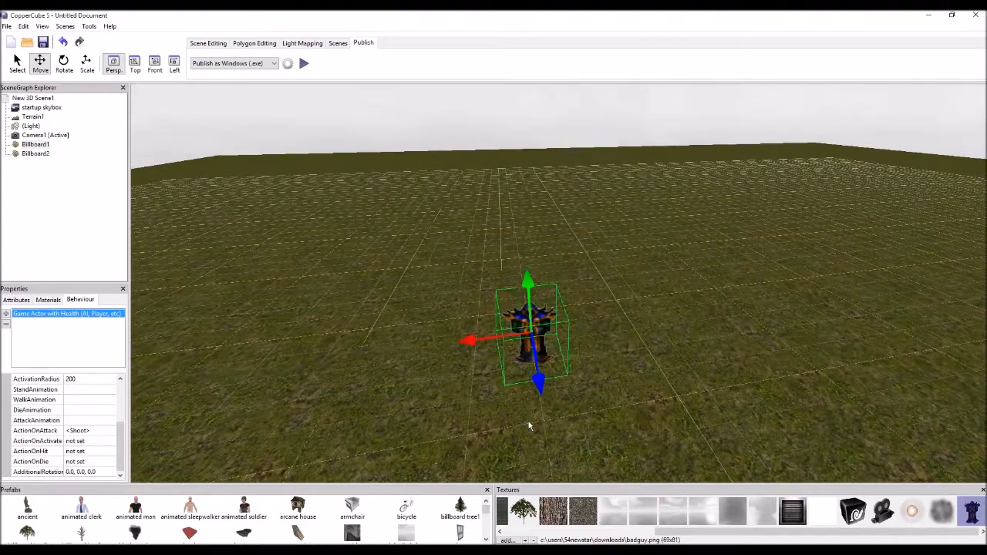